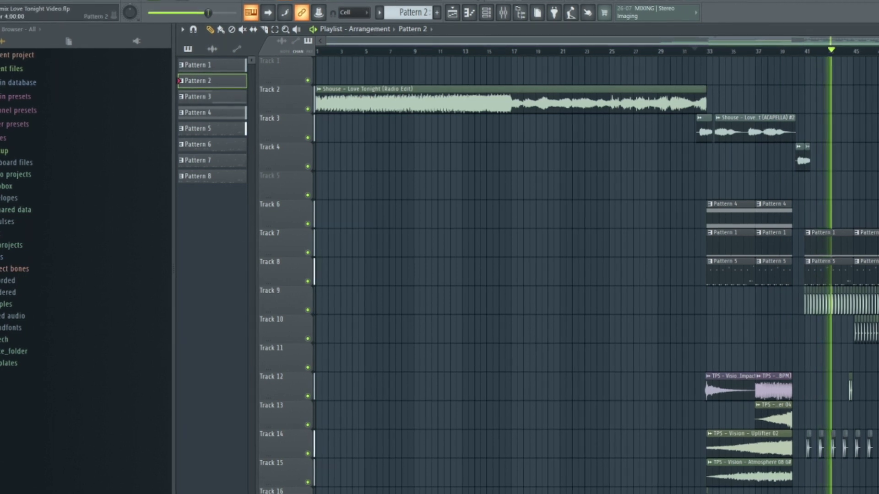
Play the playlist's transition from the radio edit into the acapella, starting around bar 32
scroll(597, 275, "up", 1)
scroll(597, 274, "up", 1)
key("space")
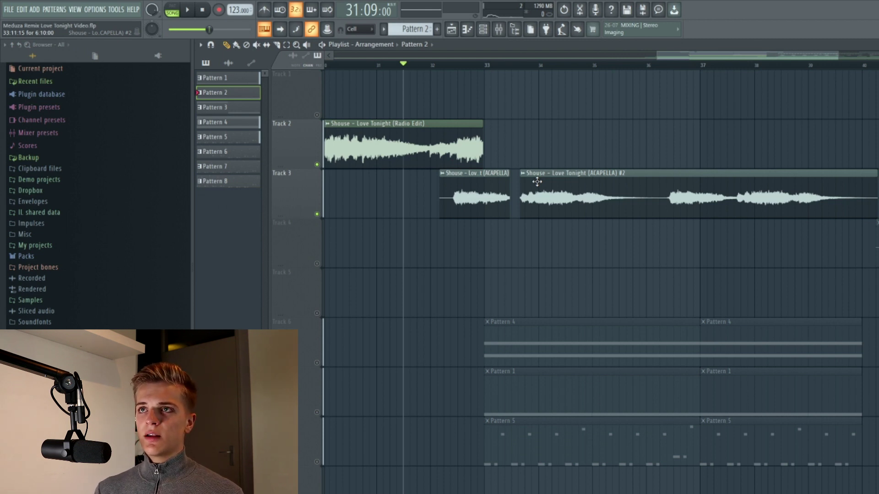
left_click(450, 69)
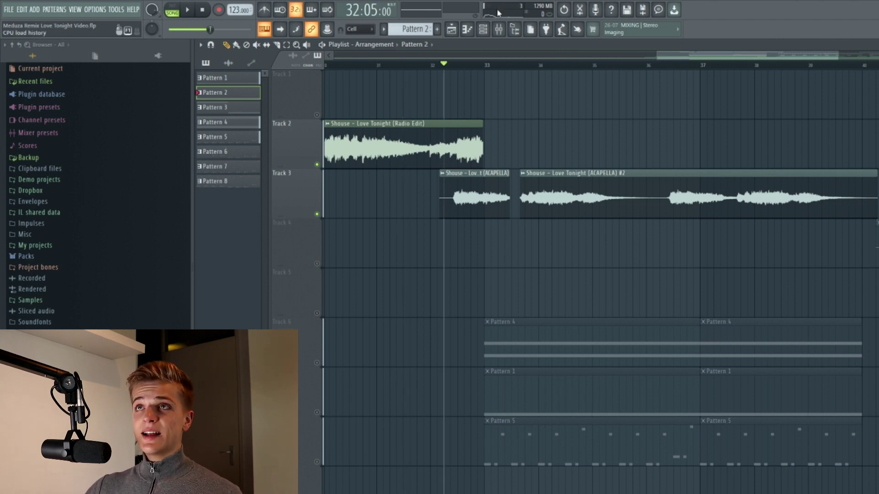
key("space")
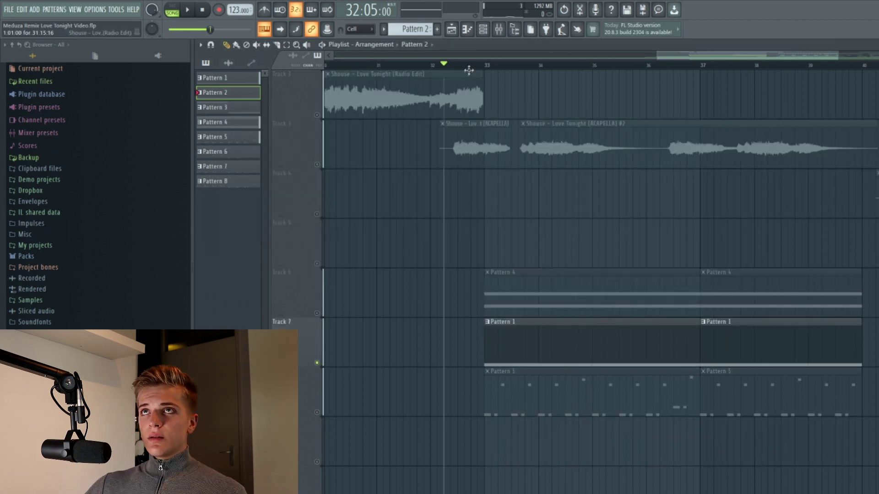
left_click(464, 66)
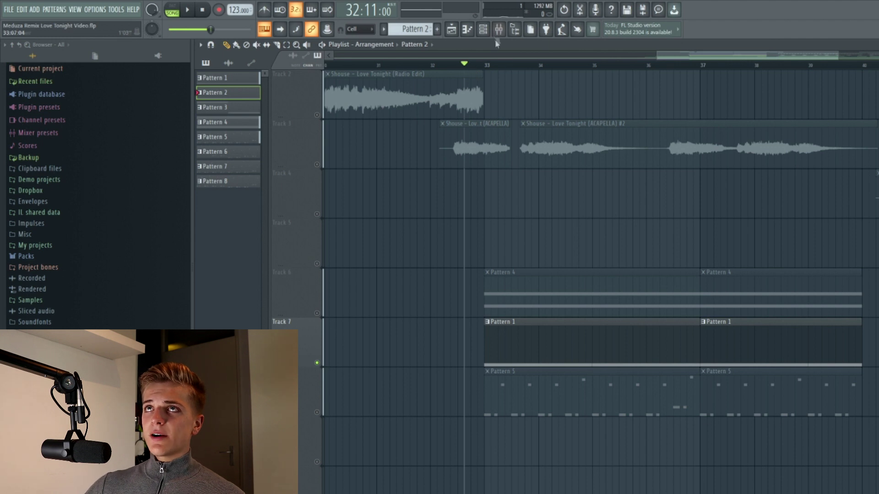
Audition Pattern 1's Serum channel in pattern mode and show its notes in the piano roll
left_click(482, 29)
scroll(414, 29, "down", 1)
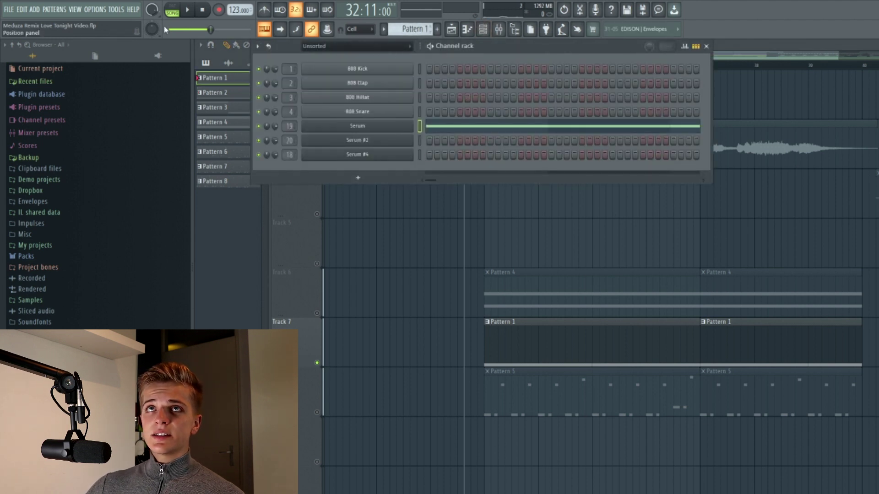
left_click(174, 11)
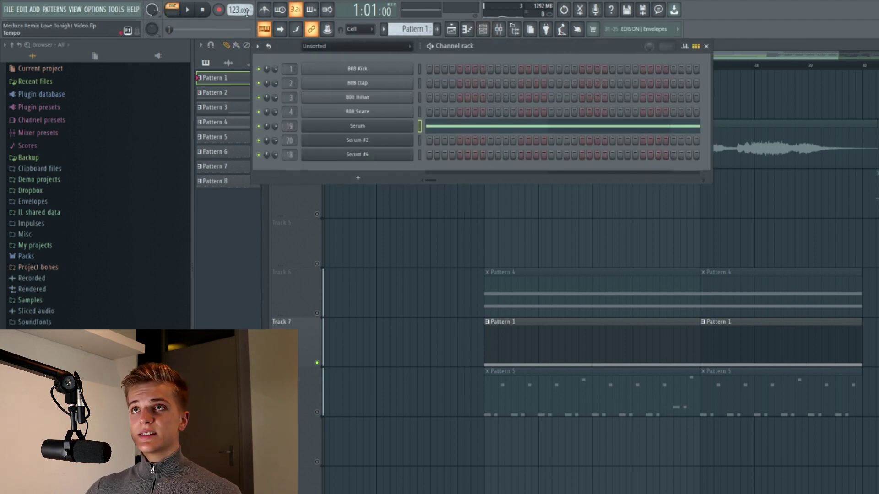
key("space")
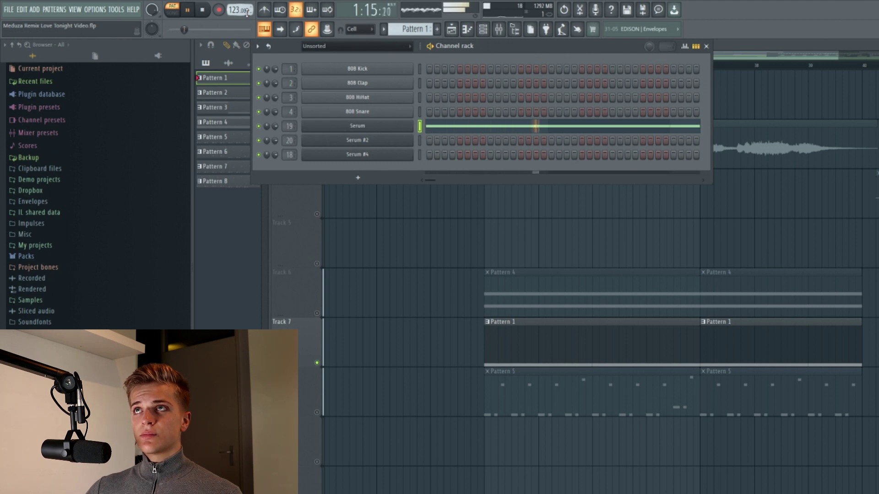
left_click(458, 132)
key("space")
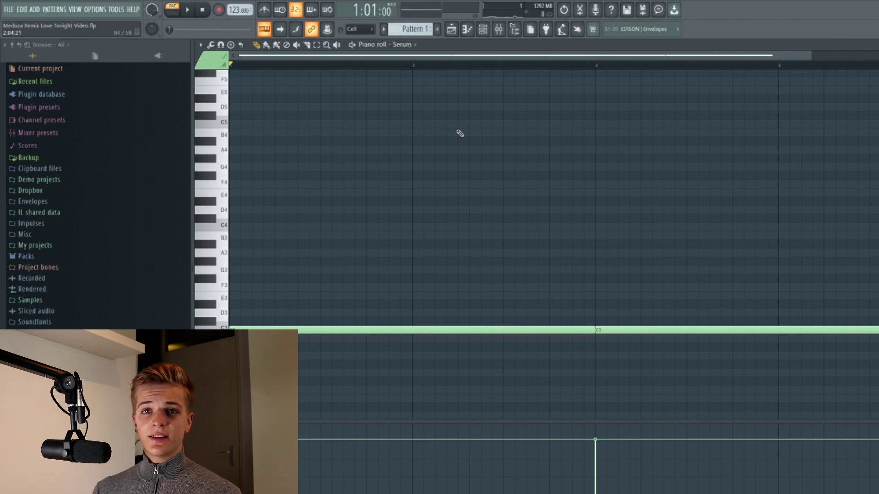
In pattern mode, review the envelopes and effects of the Serum channel's BS - Born preset
key("F5")
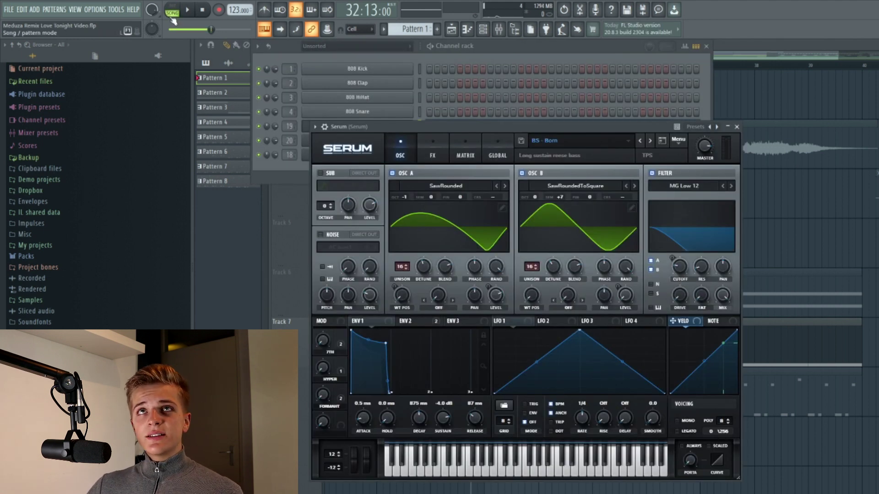
left_click(173, 6)
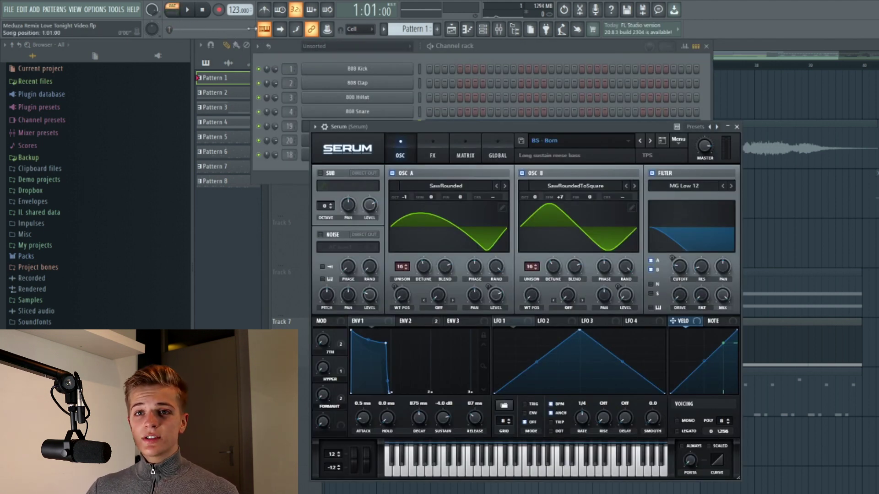
left_click_drag(421, 126, 518, 98)
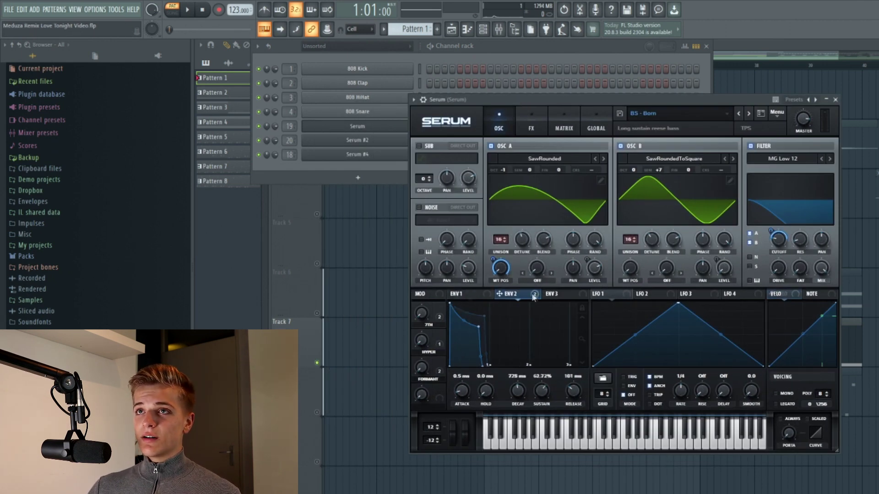
left_click(488, 294)
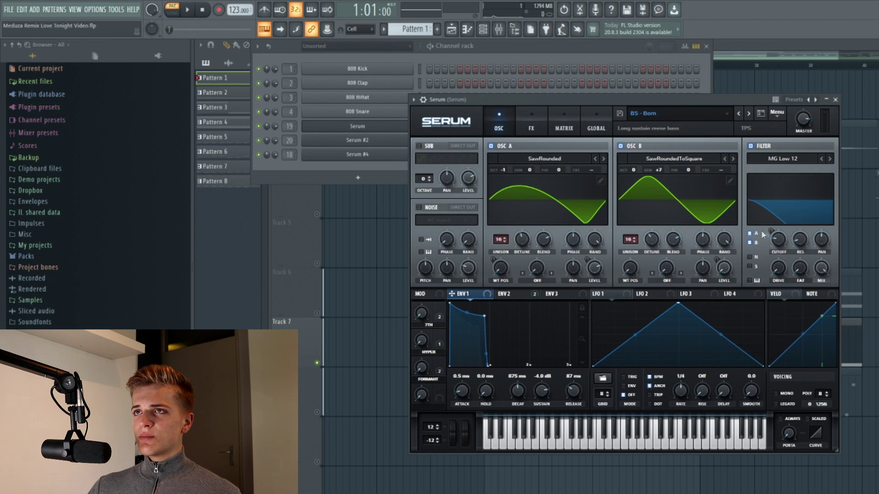
left_click(517, 293)
mouse_move(544, 100)
left_mouse_down()
mouse_move(554, 91)
mouse_move(722, 168)
mouse_move(627, 92)
mouse_move(542, 87)
left_mouse_up()
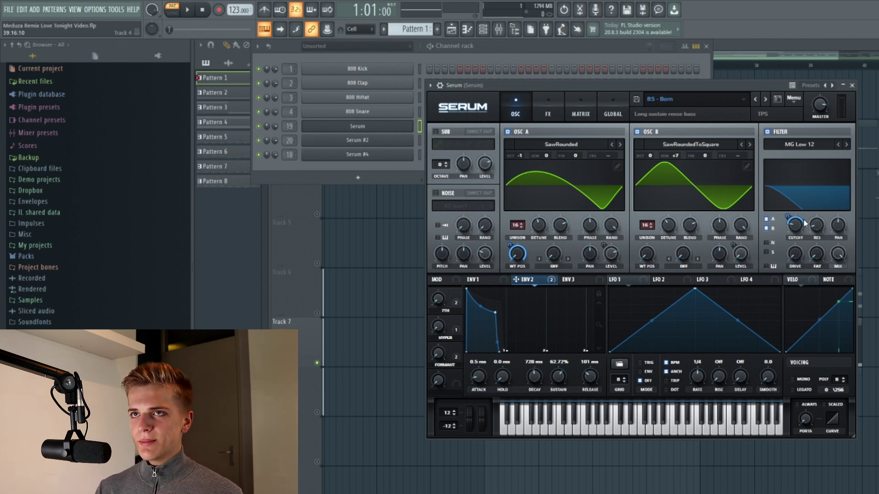
left_click(547, 109)
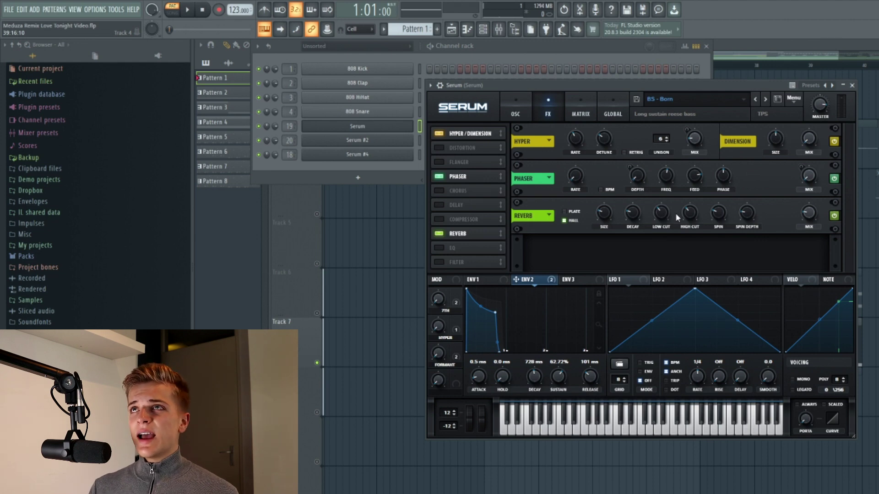
Close the Serum window, play Pattern 1 again and reopen the Serum channel's piano roll
left_click(852, 86)
key("space")
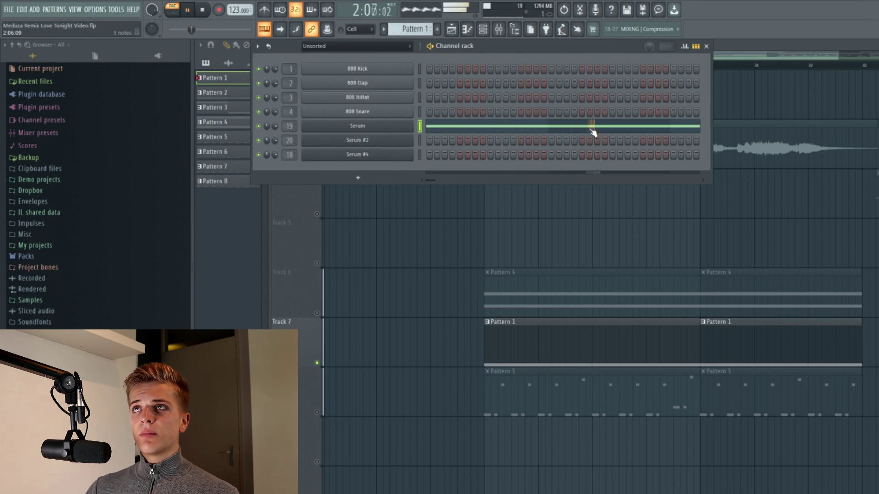
key("space")
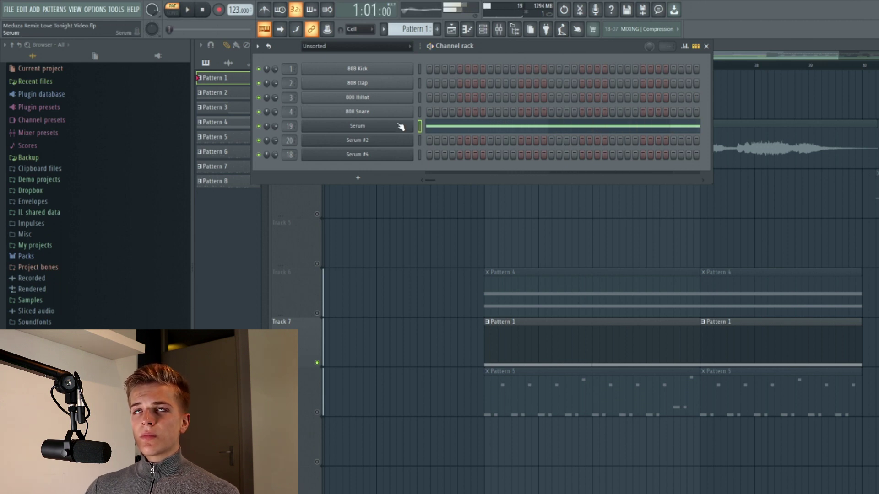
left_click(399, 124)
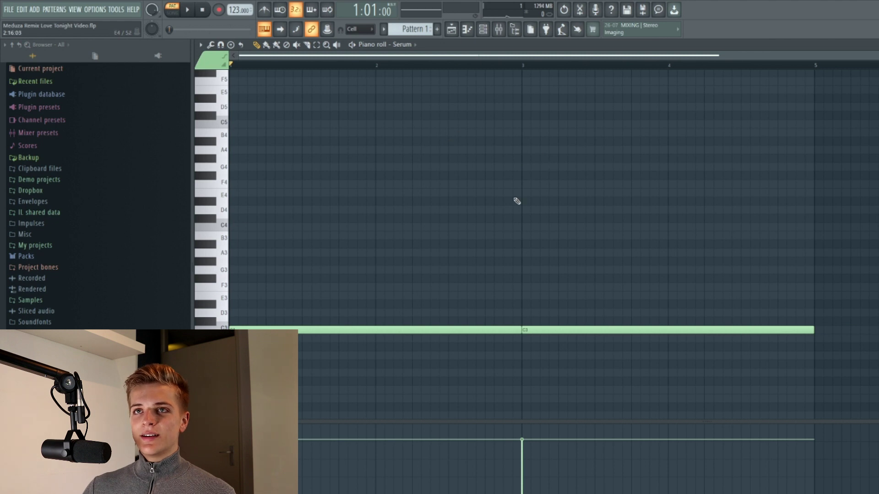
Select both long C3 notes in the Serum piano roll
left_click_drag(365, 300, 376, 366)
left_click_drag(440, 377, 436, 308, "ctrl")
left_click(438, 307, "ctrl")
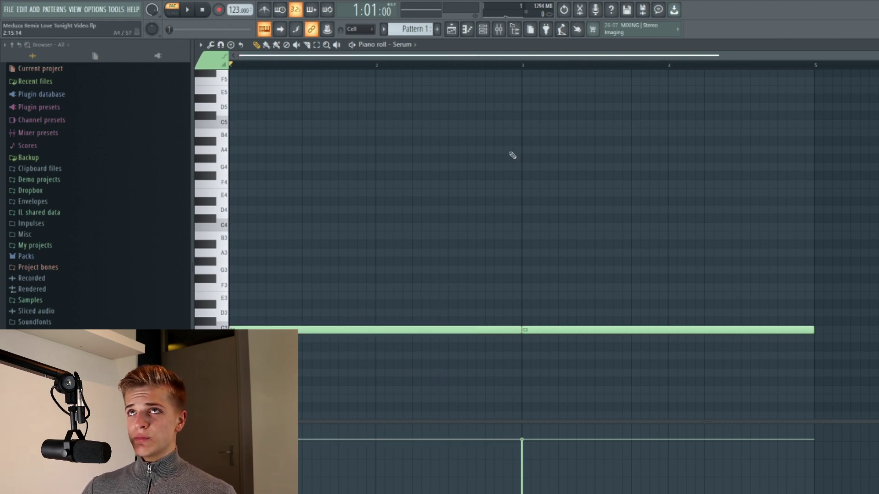
left_click_drag(437, 239, 673, 367, "ctrl")
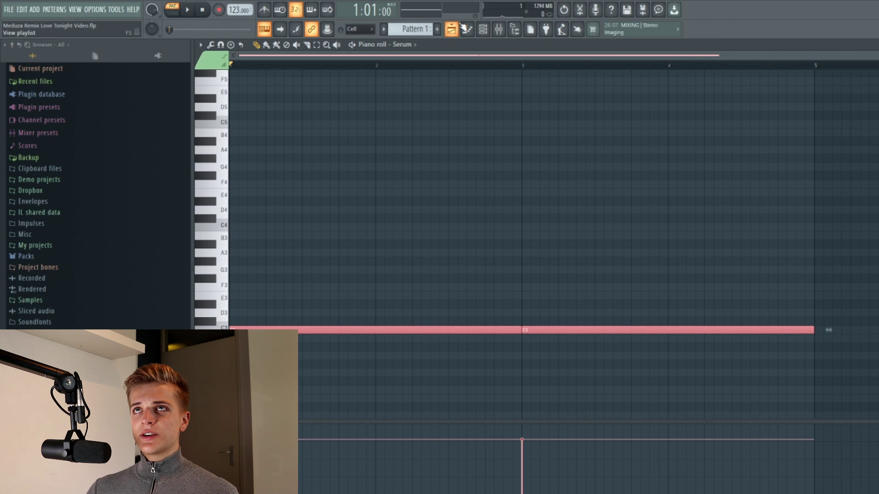
Return to the playlist and review the Fruity parametric EQ and CamelCrusher effect windows
left_click(455, 27)
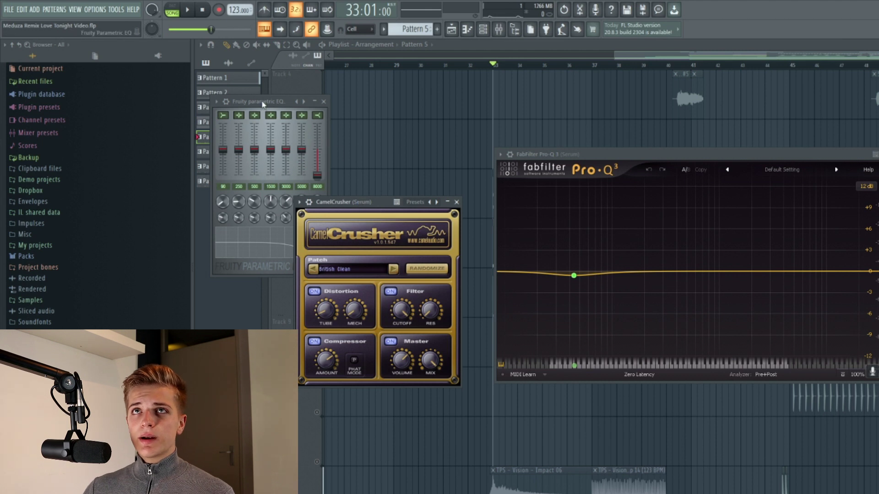
left_click(295, 186)
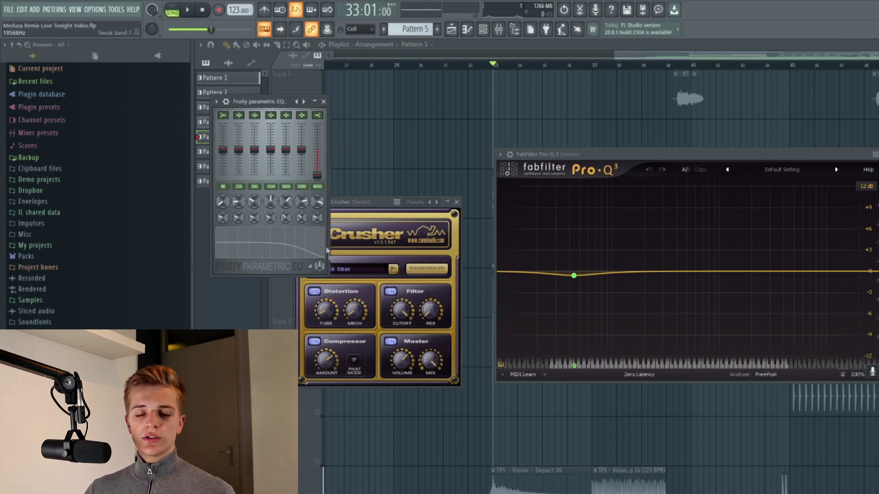
left_click(374, 202)
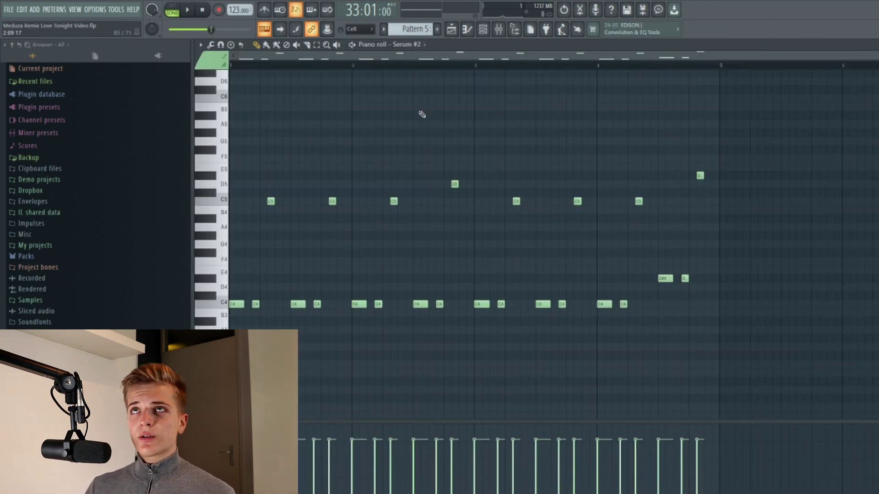
Open the Serum #2 instrument from the channel rack and solo its channel
left_click(482, 29)
left_click(399, 140)
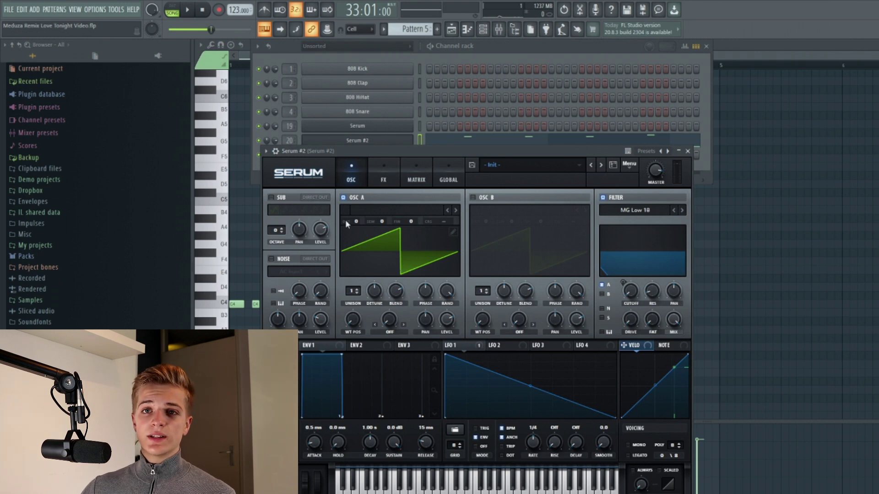
left_click_drag(380, 152, 577, 110)
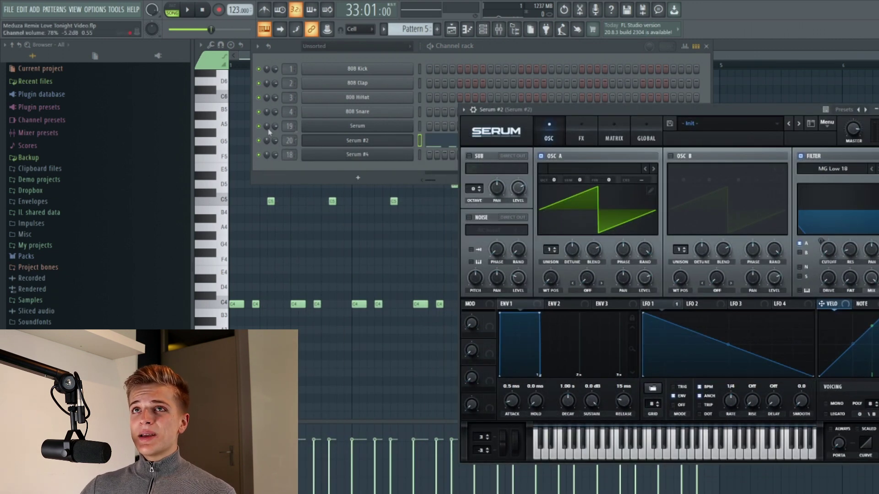
right_click(259, 140)
left_click(273, 145)
left_click(734, 112)
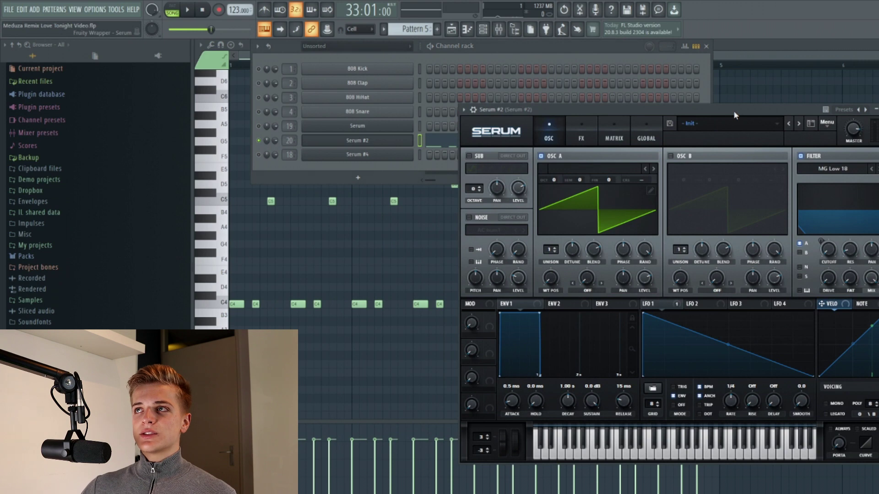
Check the Serum #2 mixer track, and play the soloed Serum #2 part from bar 33 with its instrument window open
left_click(498, 29)
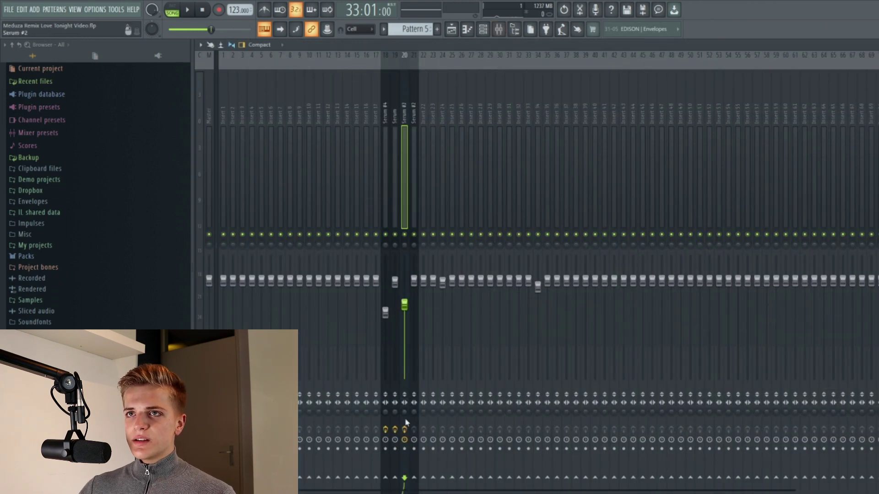
left_click(454, 30)
left_click(485, 31)
key("space")
left_click(384, 141)
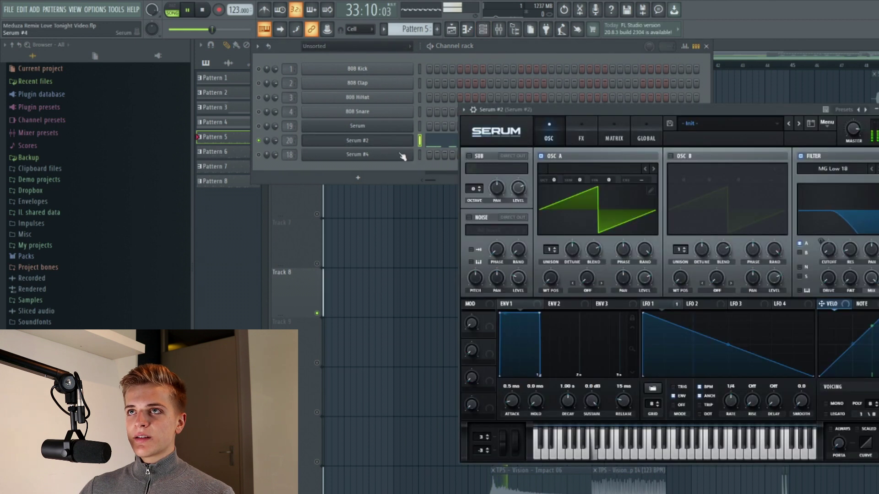
left_click(571, 138)
left_click(549, 140)
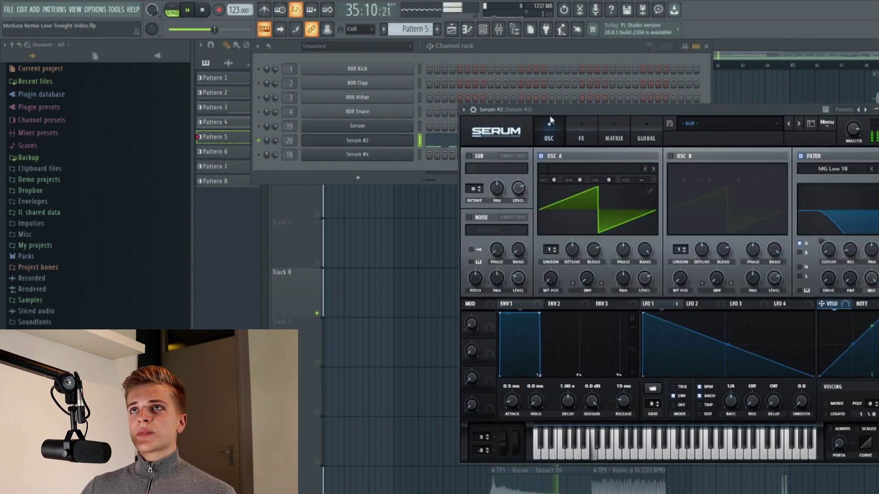
key("space")
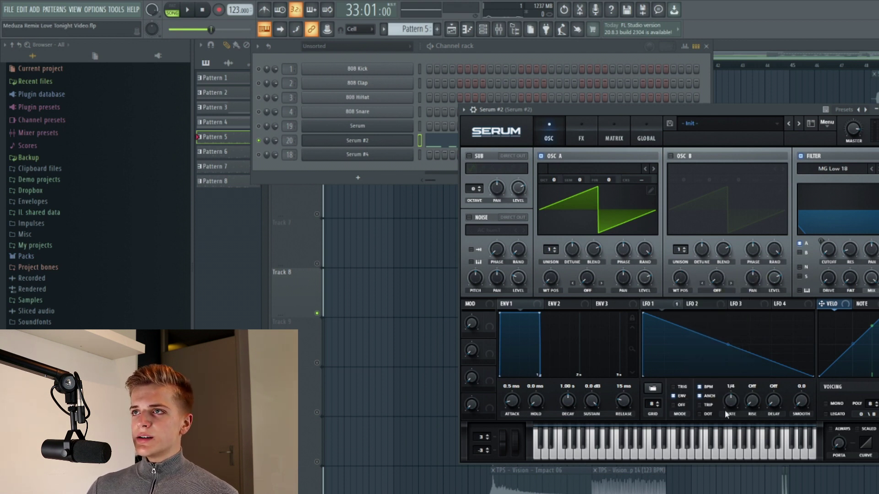
Show LFO 1 and its modulation of the filter cutoff in Serum #2
left_click(666, 304)
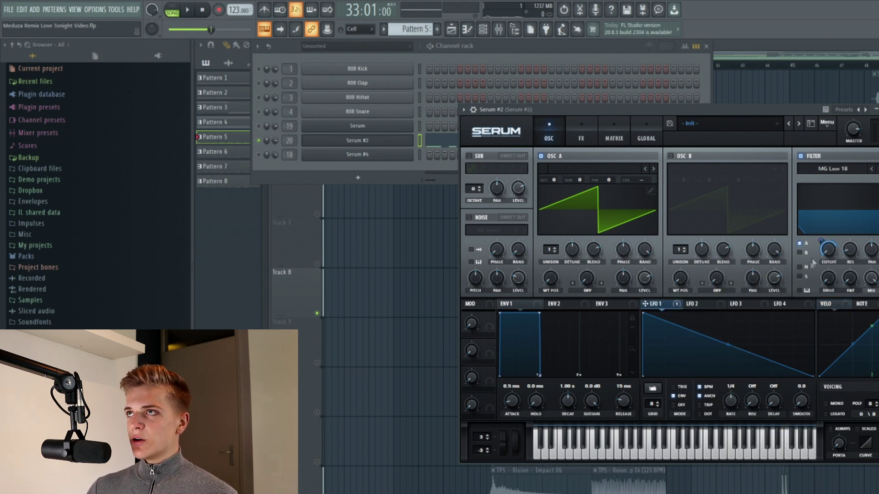
left_click_drag(827, 249, 827, 251)
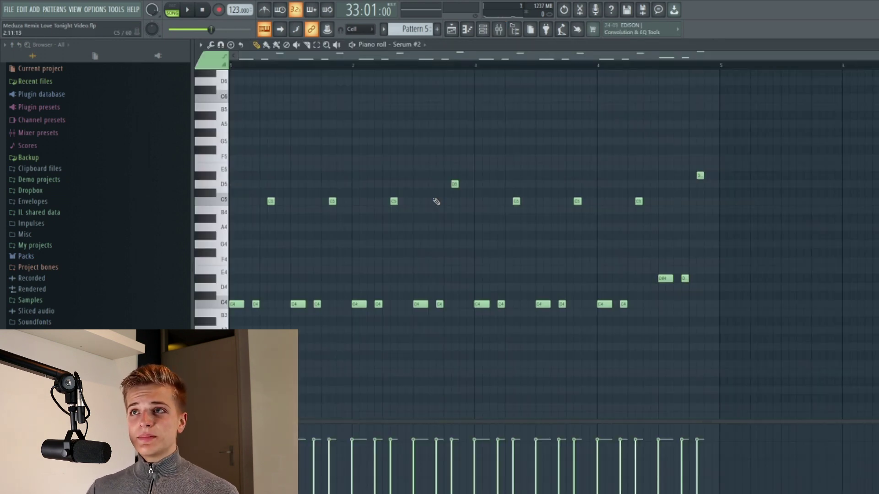
Examine the Serum #2 notes in Pattern 5's piano roll and audition them around bar 2
left_click_drag(651, 316, 102, 318)
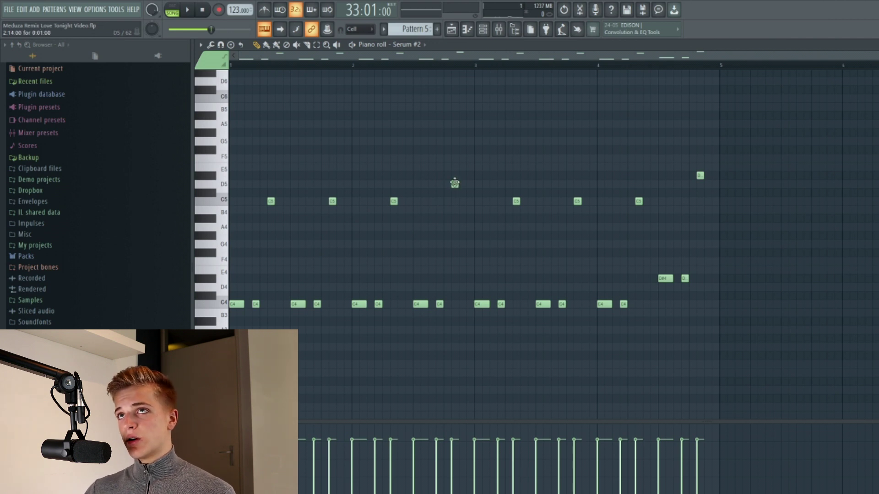
left_click_drag(353, 59, 359, 66)
left_click(351, 68)
key("l")
left_click(355, 69)
key("space")
key("space")
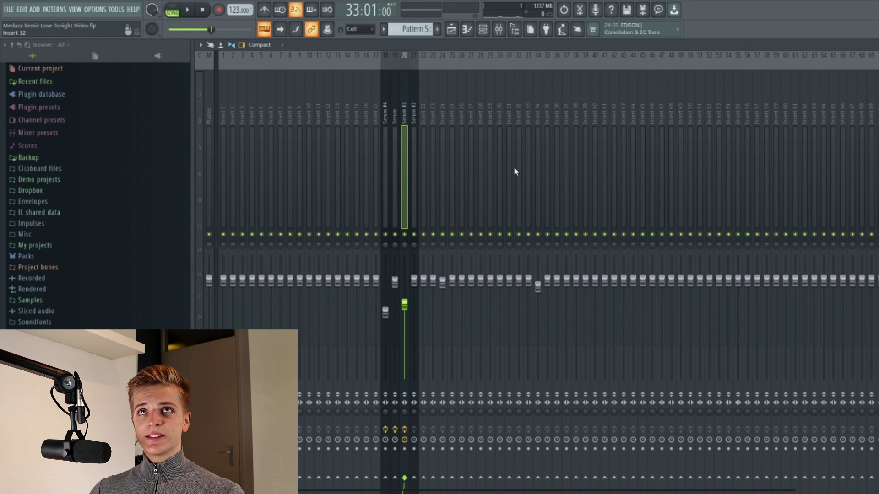
Switch to pattern mode and play Pattern 5 while watching the Serum #2 mixer level
left_click(172, 9)
left_click(187, 10)
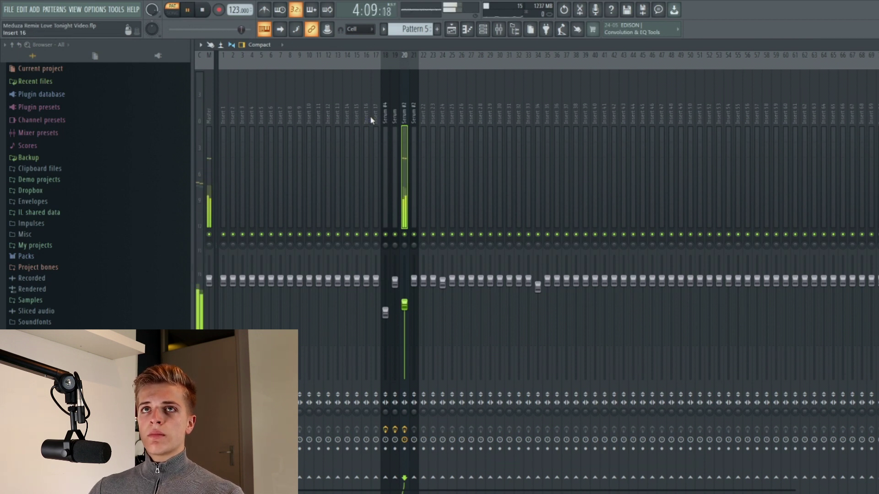
key("space")
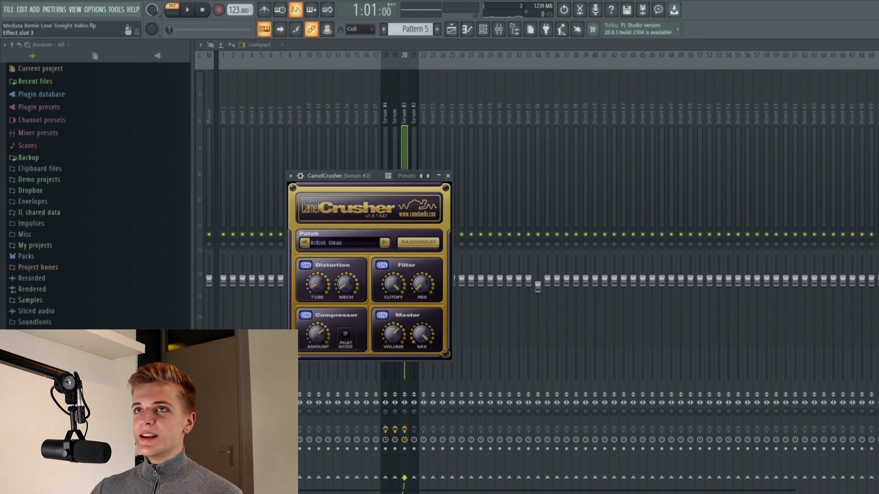
Examine the Parametric EQ 2, Fruity Delay 3 and soothe2 effects on the Serum #2 mixer track
left_click(876, 103)
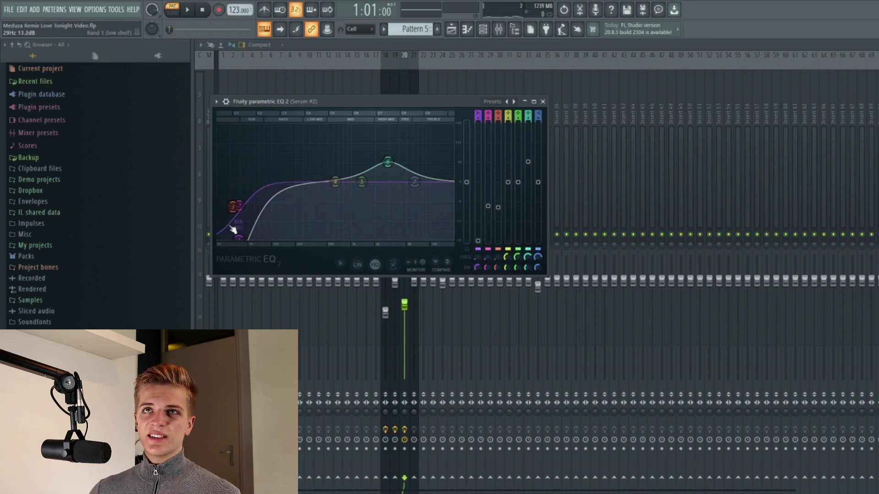
left_click_drag(315, 105, 336, 119)
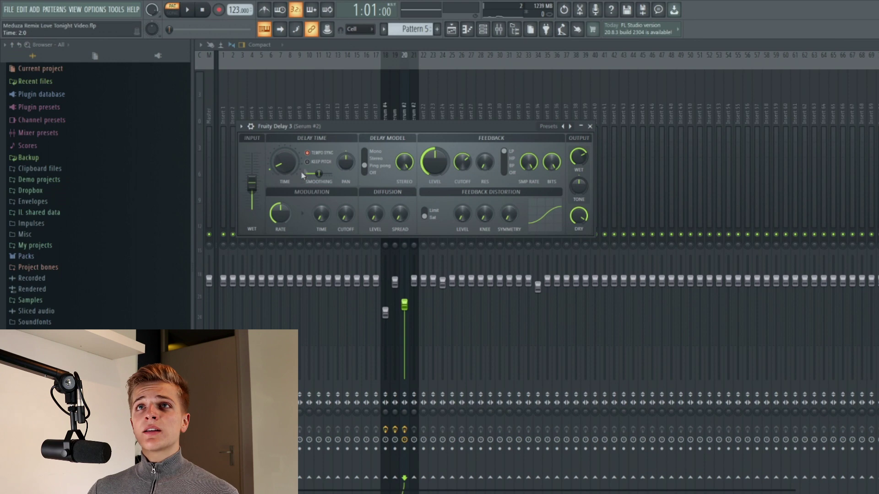
left_click_drag(316, 127, 390, 148)
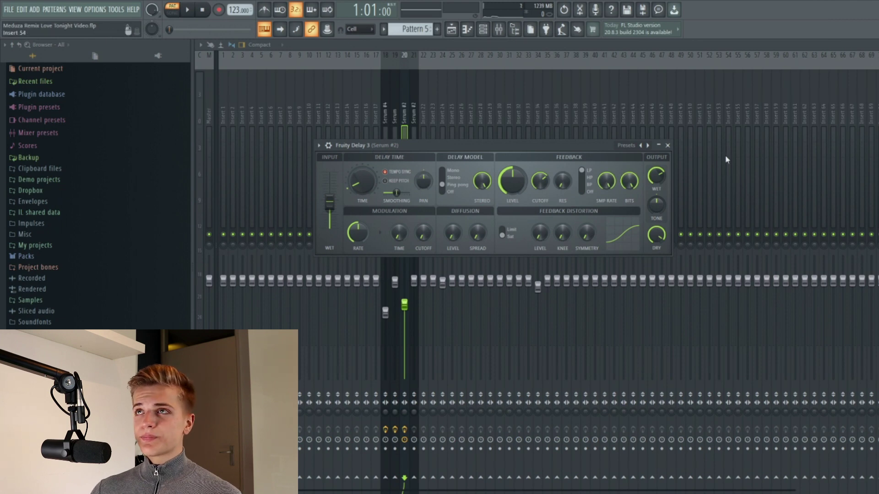
left_click(878, 158)
left_click(877, 247)
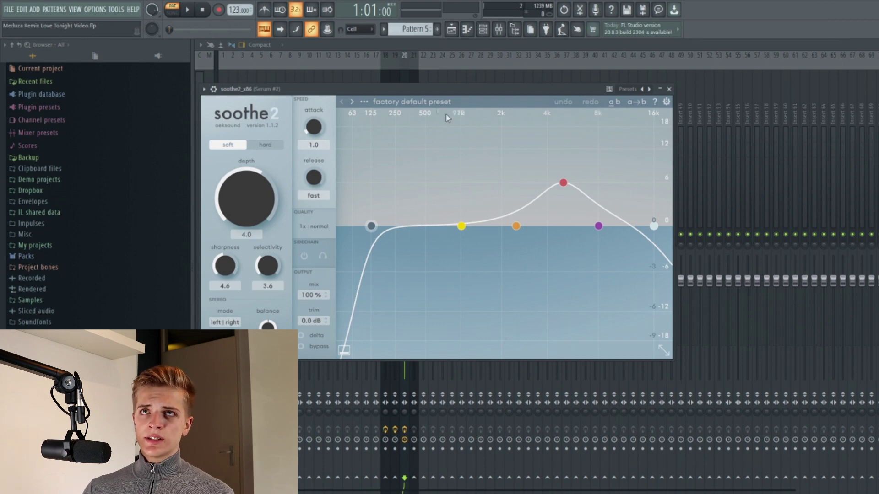
left_click_drag(275, 95, 384, 129)
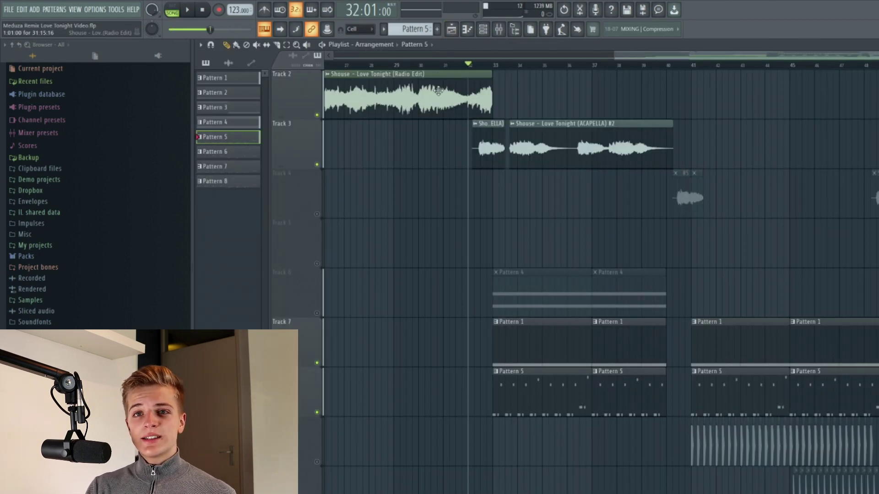
Play the playlist from bar 32 with the Love Tonight audio, acapella, Pattern 1 and Pattern 5 tracks enabled
key("space")
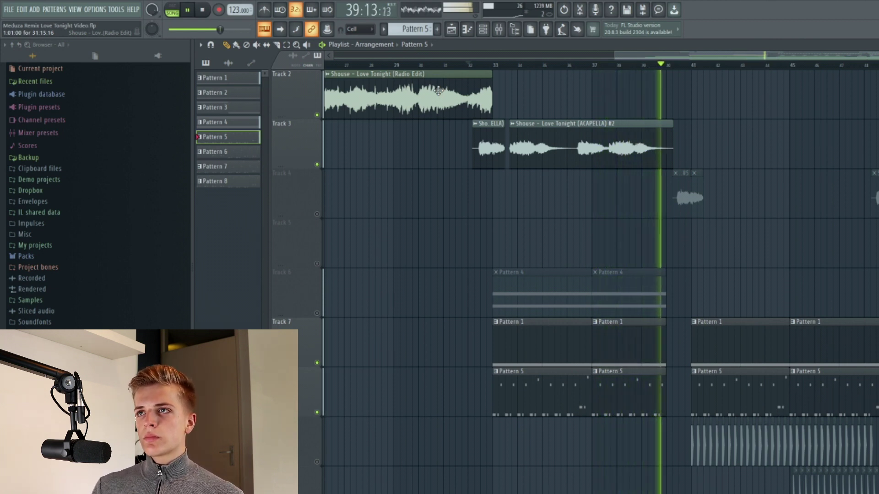
left_click(210, 10)
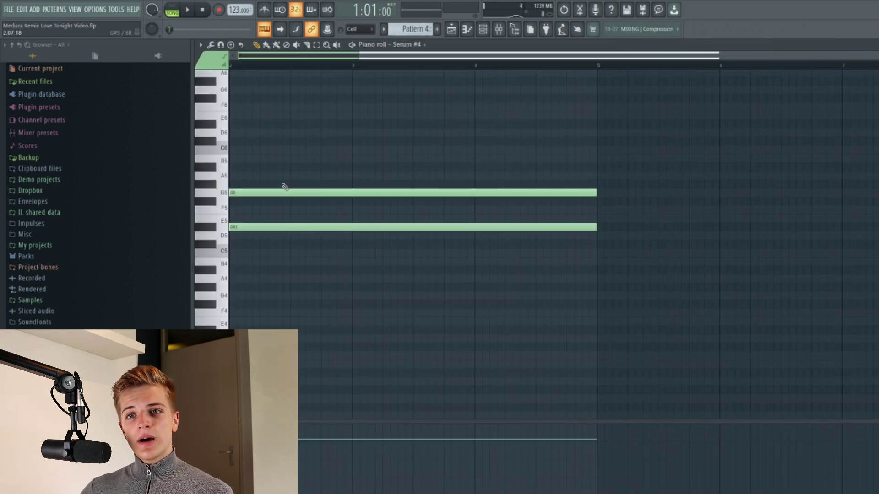
Audition Pattern 4 in pattern mode and show the Serum #4 instrument that plays it
left_click(172, 10)
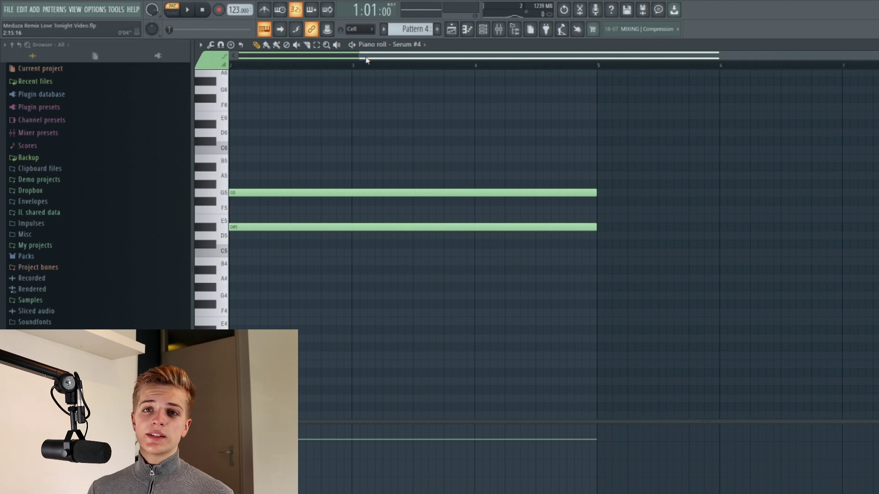
key("space")
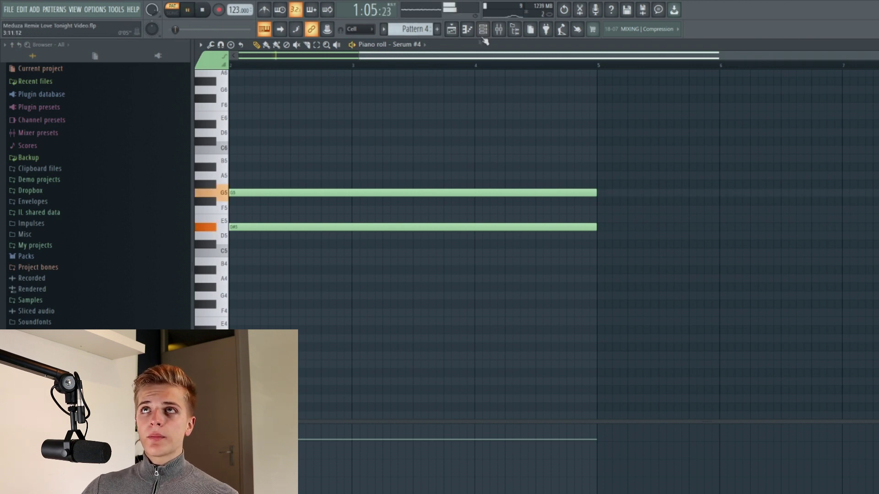
key("F6")
left_click(396, 153)
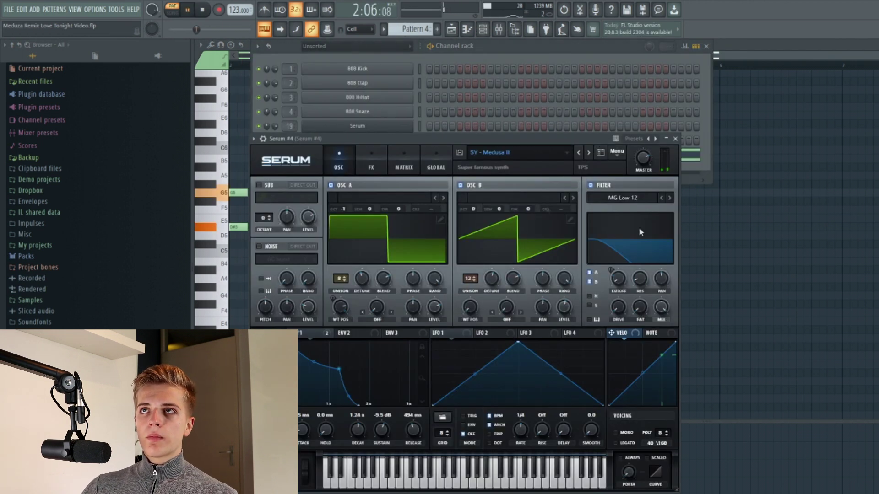
key("space")
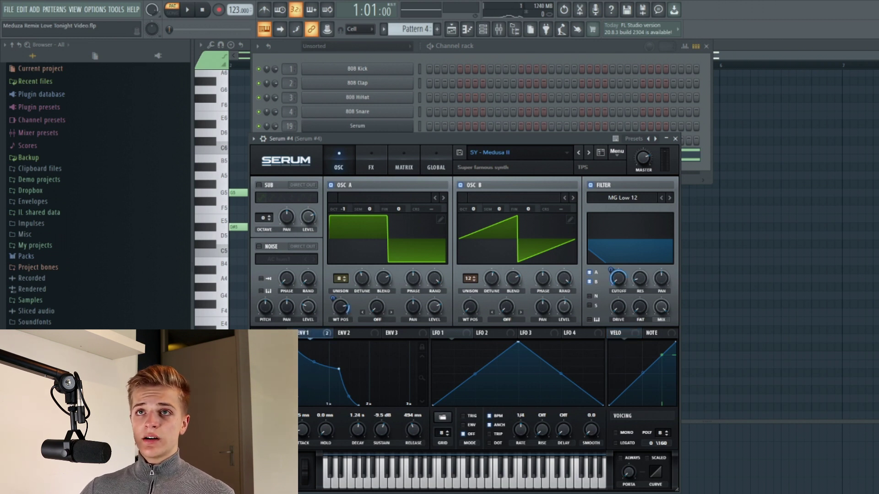
Examine the internal effects of Serum #4 and the Parametric EQ 2 on its mixer track
left_click(364, 167)
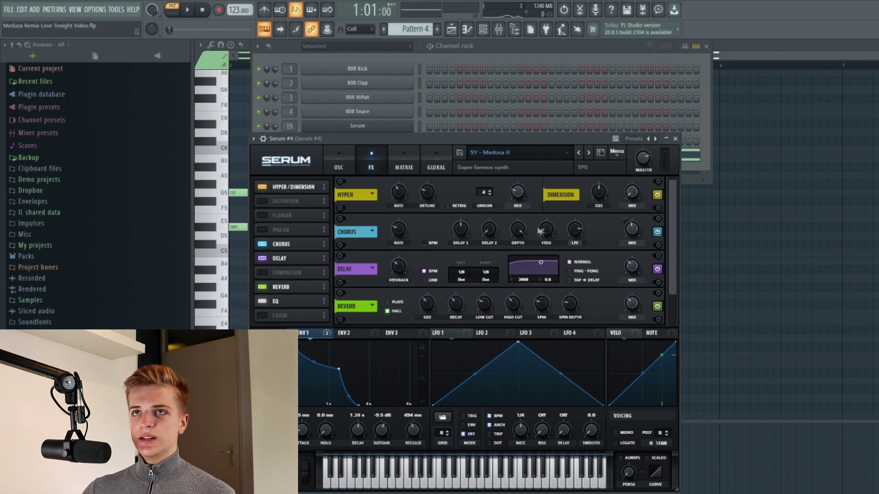
key("F9")
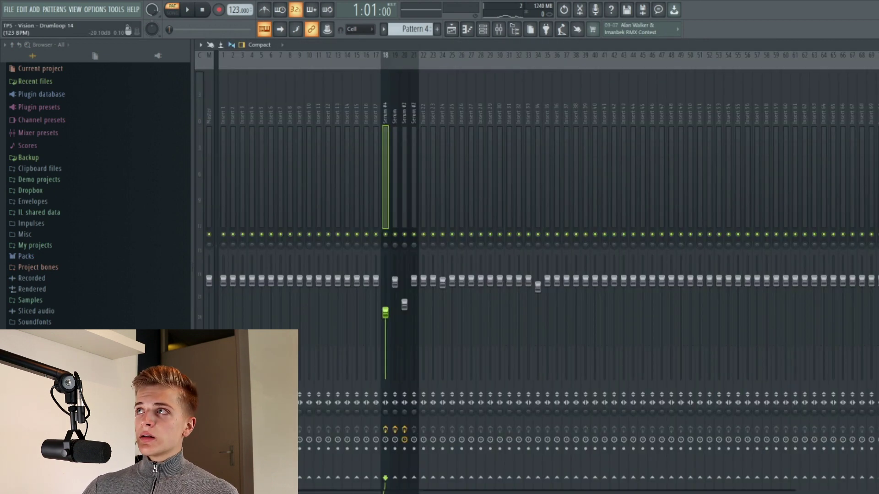
left_click(876, 87)
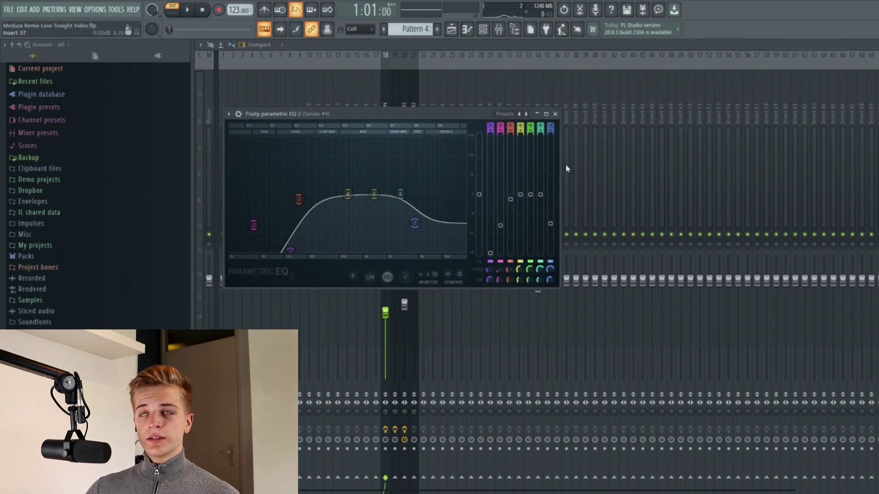
Play the transition's impact, drum loop, uplifter, atmosphere and downlifter samples in the playlist from bar 32
left_click(456, 30)
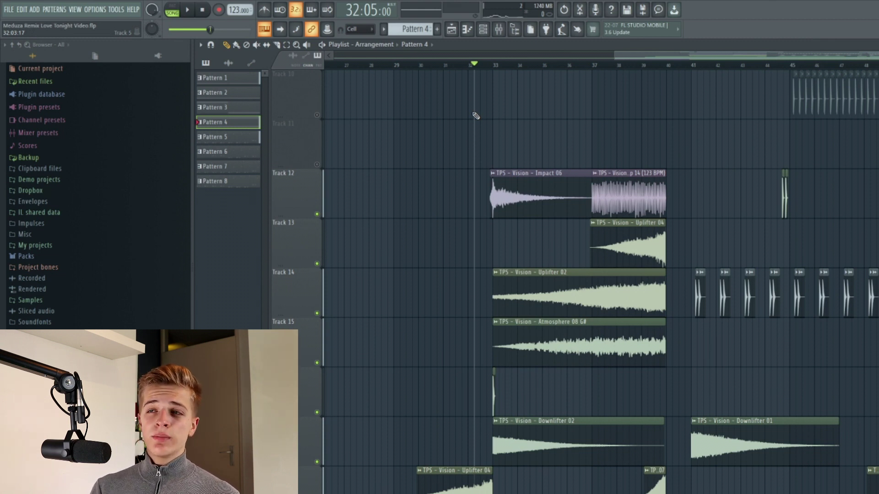
key("space")
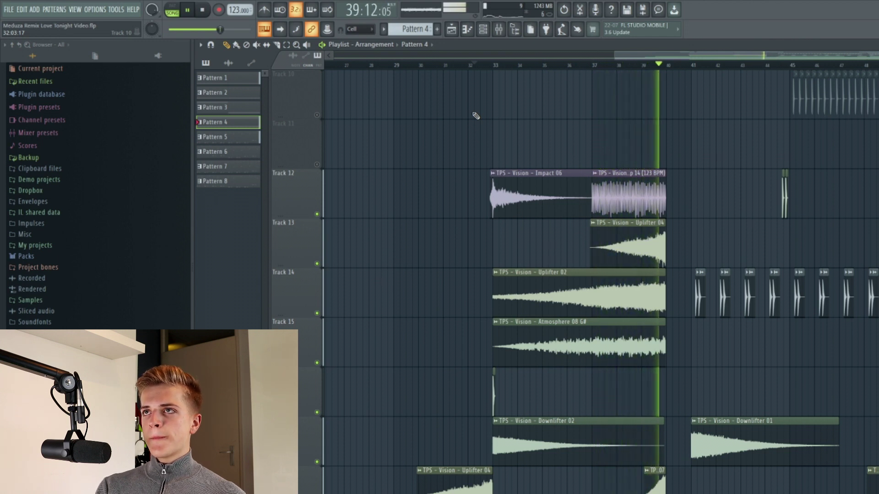
key("space")
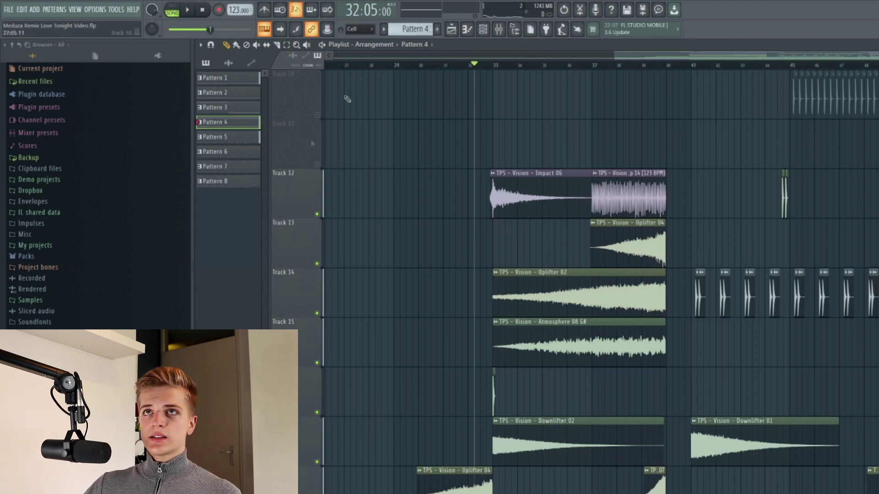
Examine the EQ, Kickstart, Endless Smile and Serum filter cutoff automation clips on Tracks 21 to 27
scroll(320, 165, "down", 2)
scroll(384, 158, "down", 8)
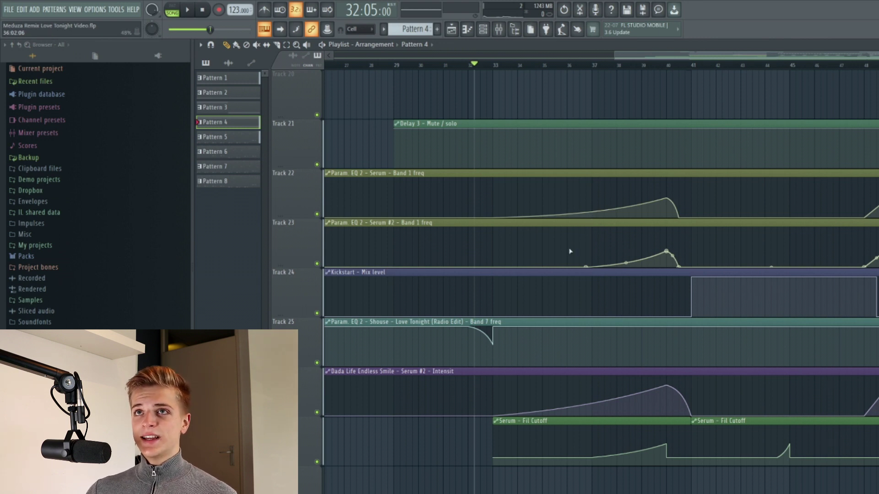
scroll(457, 73, "down", 1)
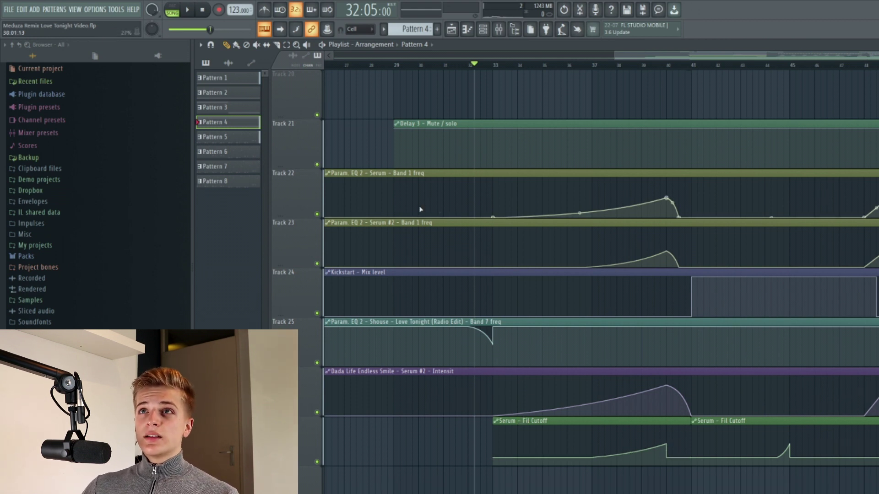
Play the full transition from around bar 30 with all tracks enabled, checking the automation and the upper playlist tracks
key("space")
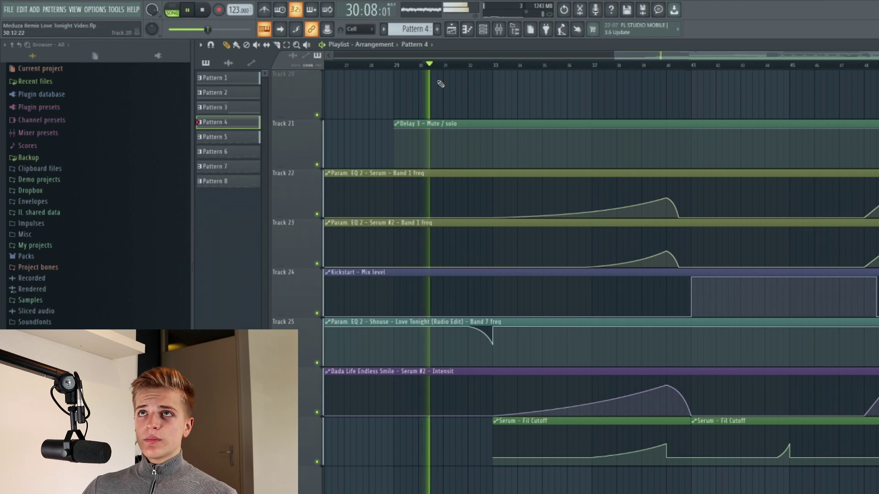
scroll(465, 98, "up", 1)
scroll(504, 123, "up", 5)
scroll(521, 138, "up", 13)
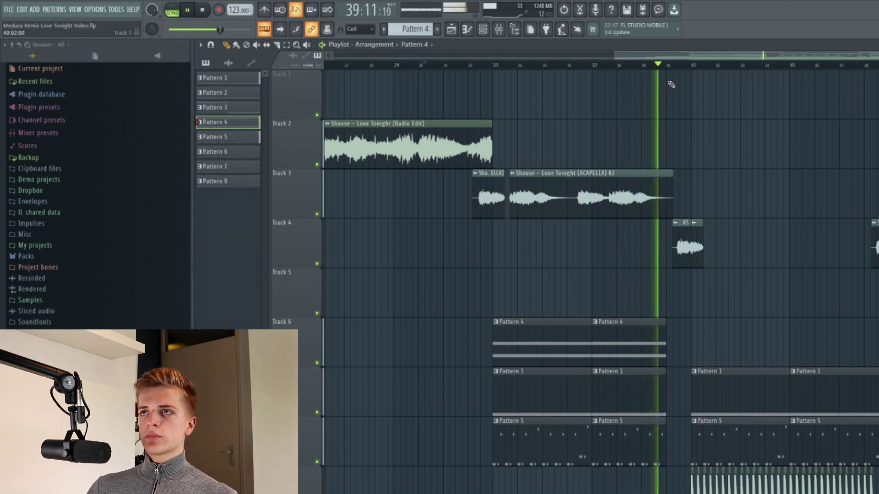
key("space")
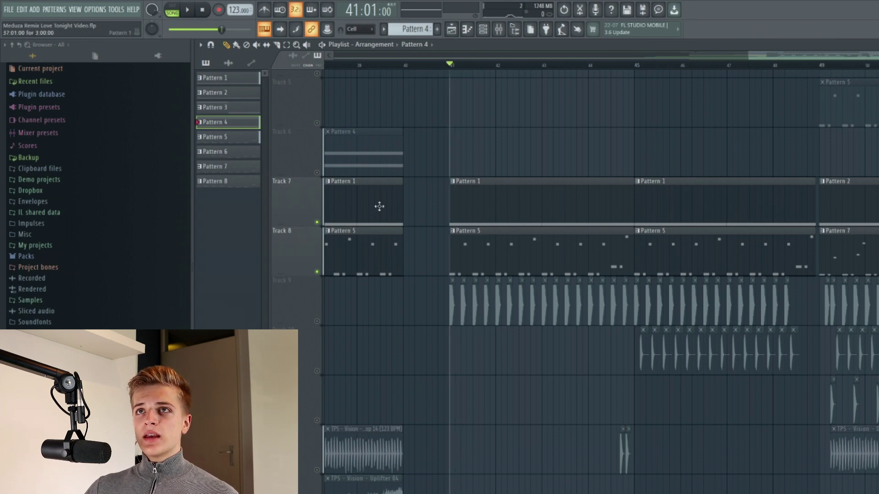
Solo the kick on Track 9, enable the Perc 03 hits on Track 14, and play both from bar 41
scroll(380, 206, "down", 3)
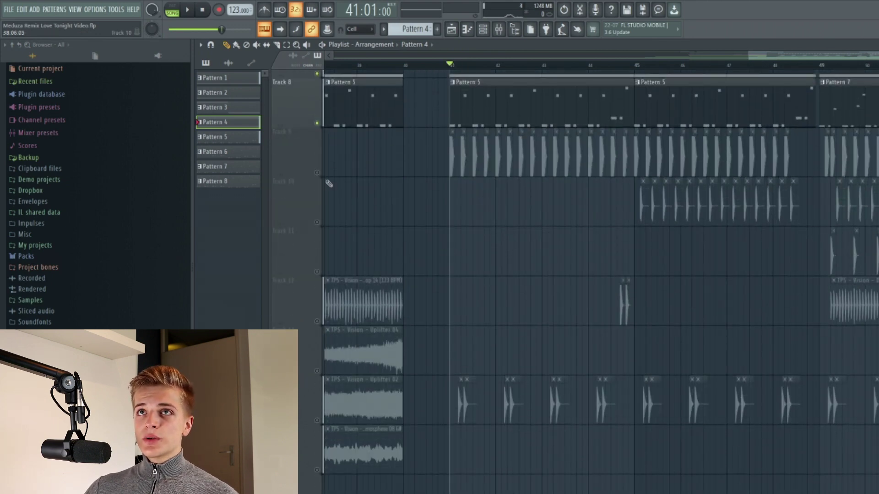
right_click(316, 173)
left_click(316, 420)
scroll(475, 389, "up", 8)
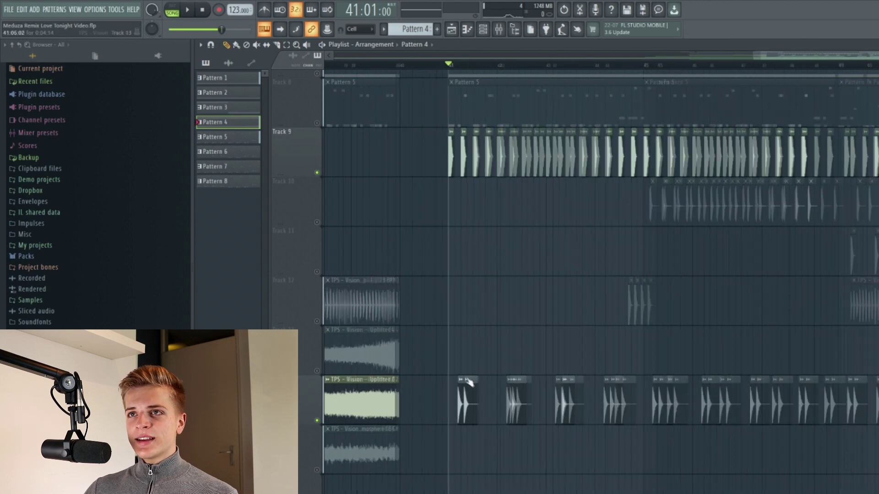
scroll(475, 389, "up", 2)
scroll(462, 389, "down", 4)
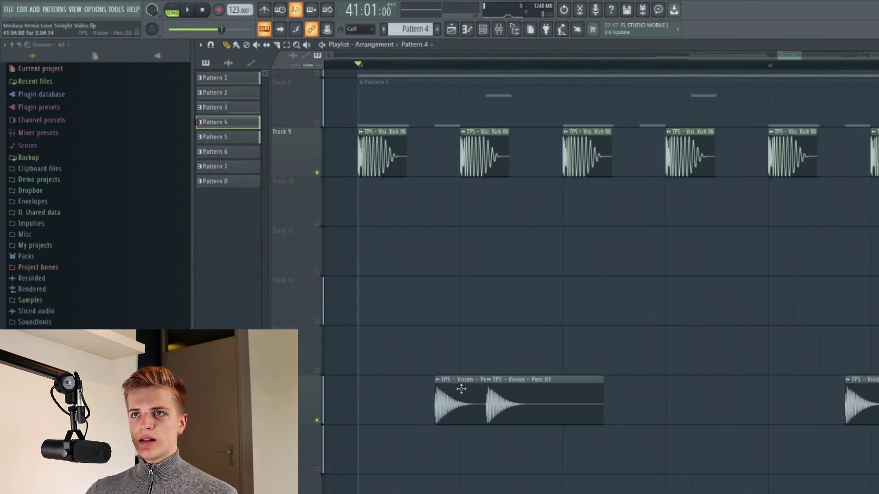
scroll(462, 302, "down", 3)
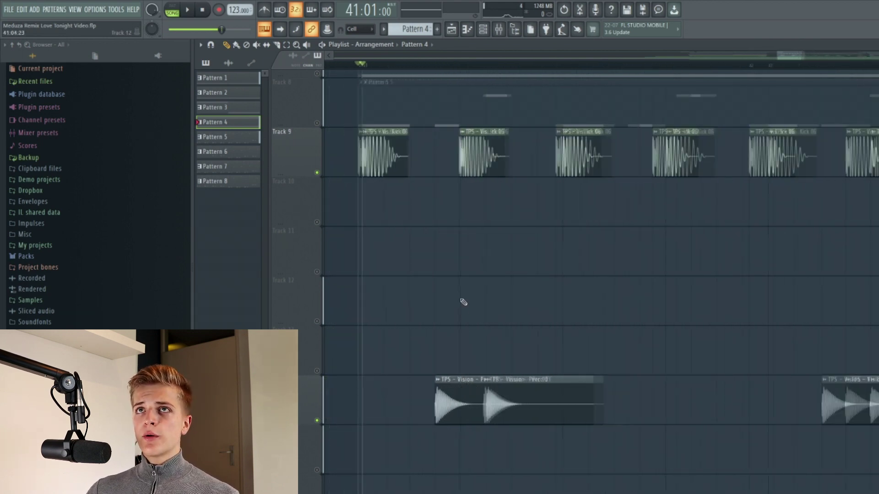
key("space")
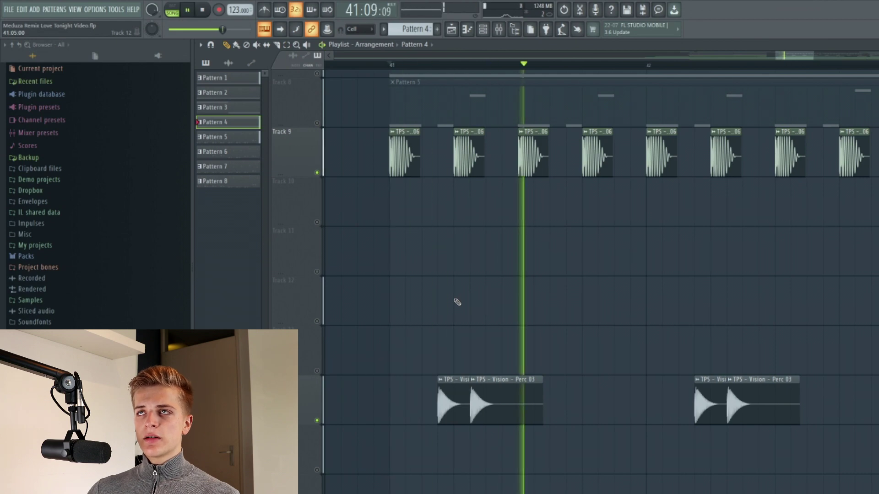
scroll(458, 303, "down", 5)
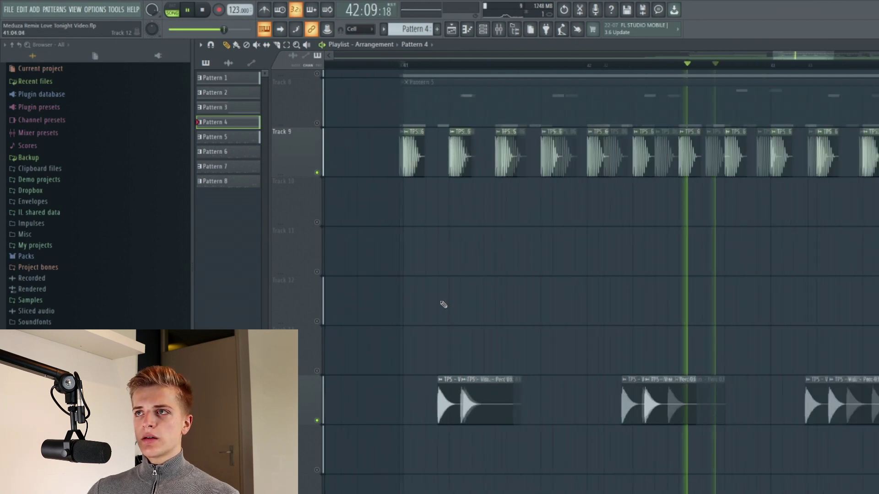
scroll(442, 303, "down", 3)
scroll(442, 305, "down", 4)
key("space")
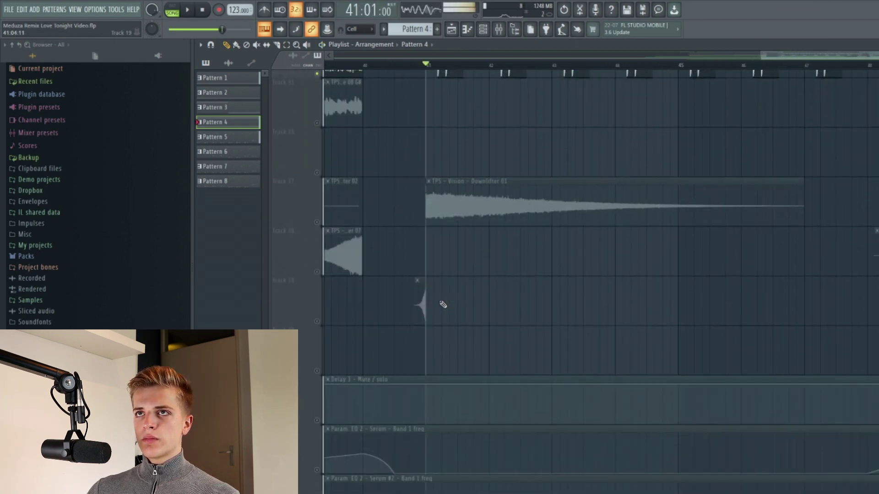
Enable the Downlifter 01 track and play it with the kick and percussion from bar 41
scroll(439, 306, "up", 4)
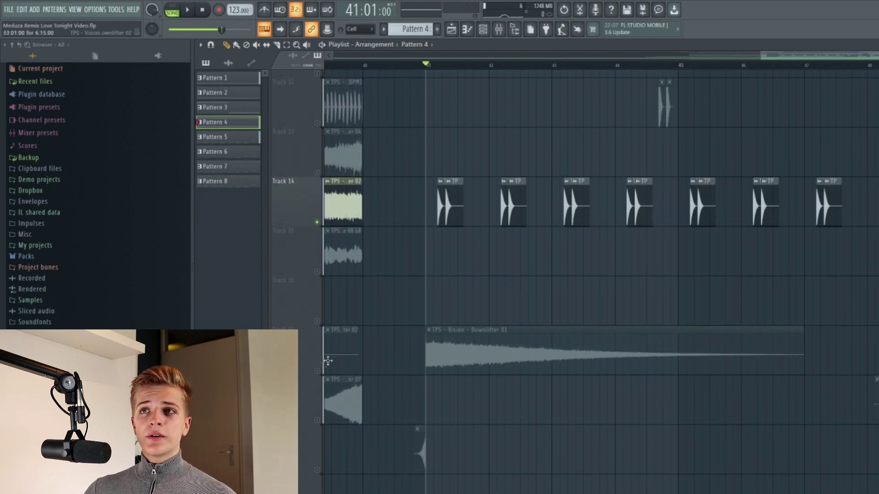
left_click(317, 370)
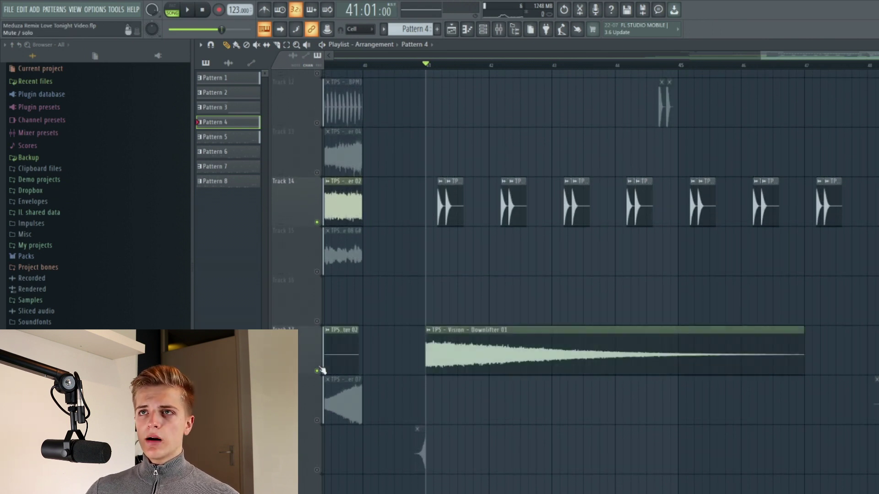
key("space")
scroll(492, 355, "up", 3)
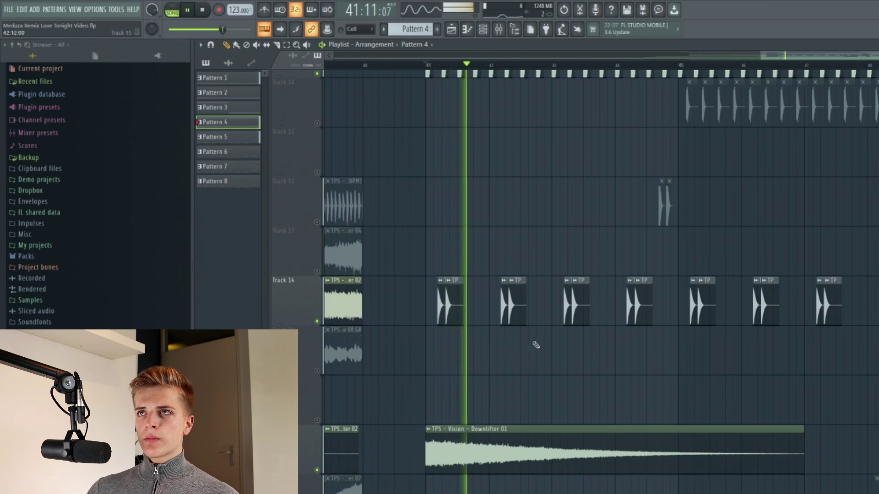
scroll(601, 325, "up", 3)
scroll(713, 247, "up", 1)
scroll(726, 239, "down", 1)
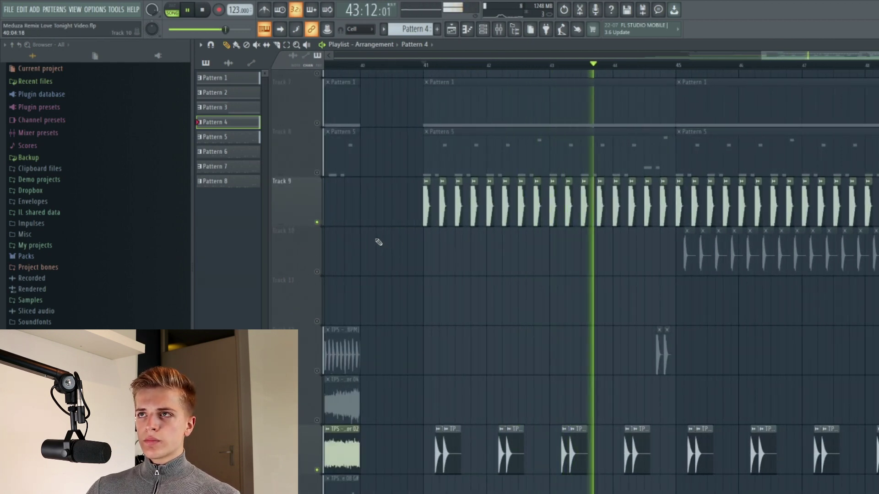
key("space")
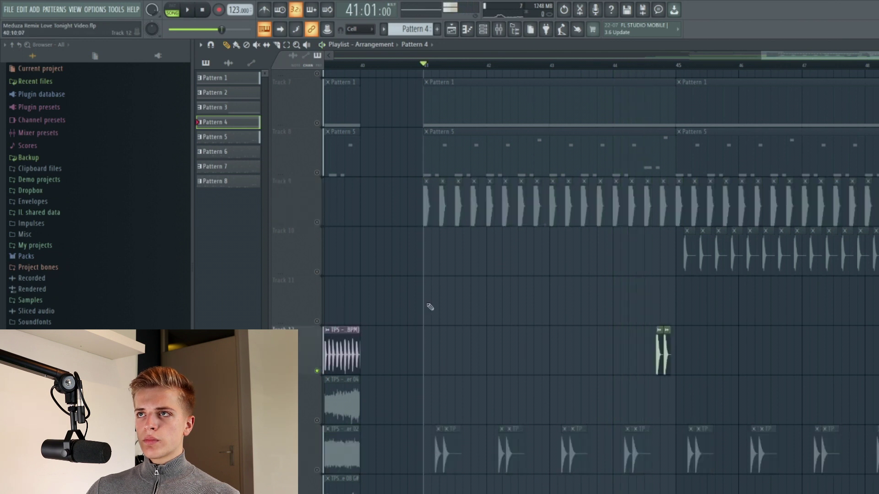
Solo the Hat 06 hits on Track 10 and play them from bar 45
scroll(513, 342, "up", 5)
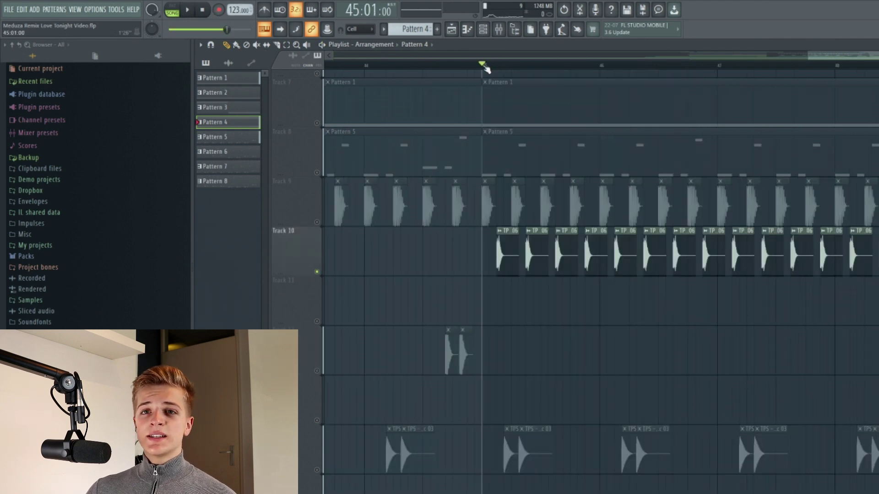
key("space")
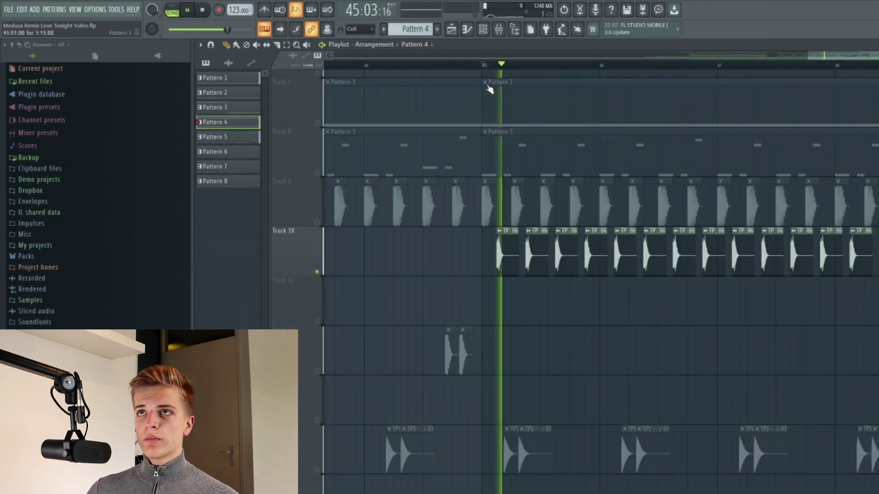
scroll(488, 86, "down", 3)
scroll(507, 110, "up", 5)
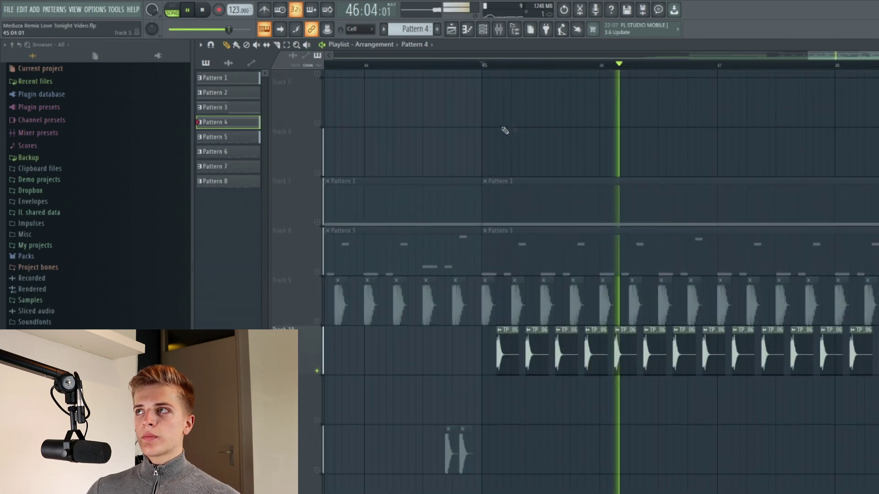
scroll(502, 183, "down", 4)
scroll(595, 229, "down", 3)
scroll(752, 274, "up", 2)
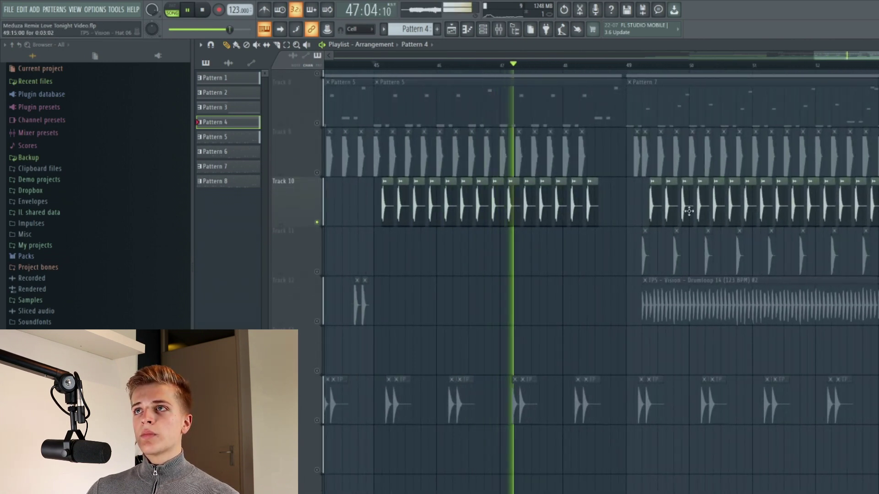
key("space")
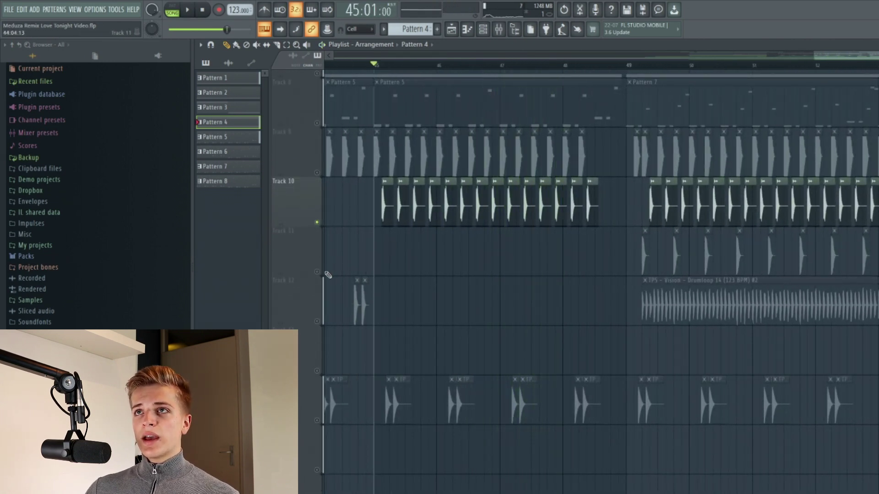
Enable Track 11 and the Drumloop 14 track alongside the hats, and play them together from bar 49
left_click(317, 271)
left_click(317, 321)
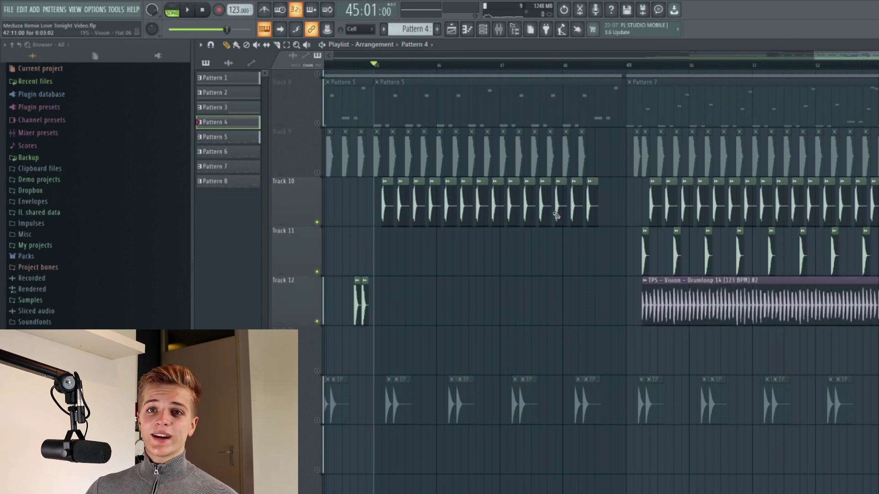
left_click(627, 64)
key("space")
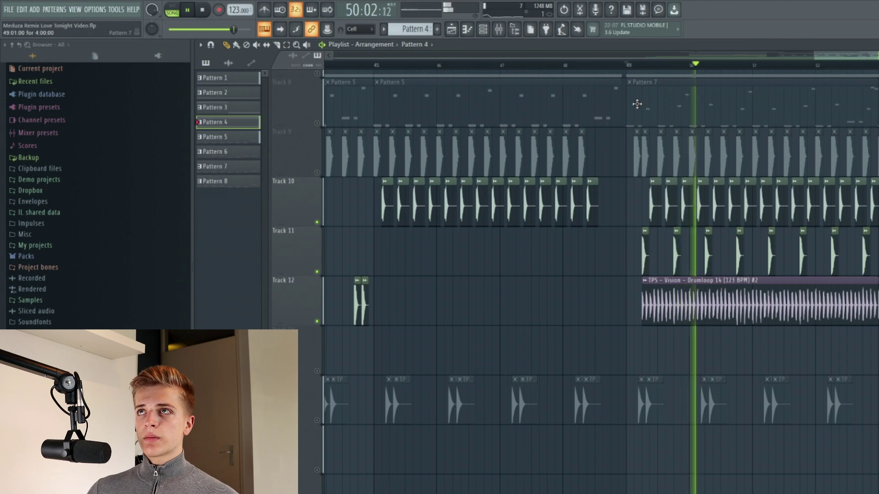
scroll(546, 176, "down", 5)
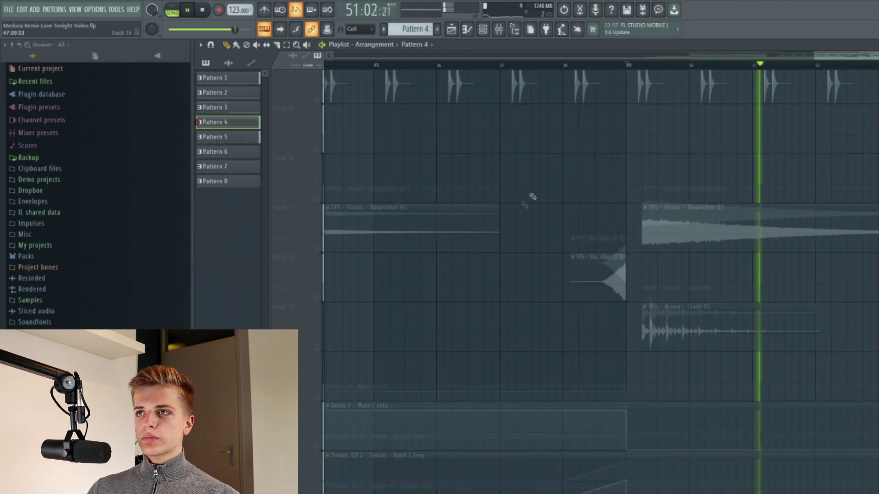
key("space")
Enable the Crash 01 sample on Track 19 and play it with the drum layers from bar 49
left_click(318, 321)
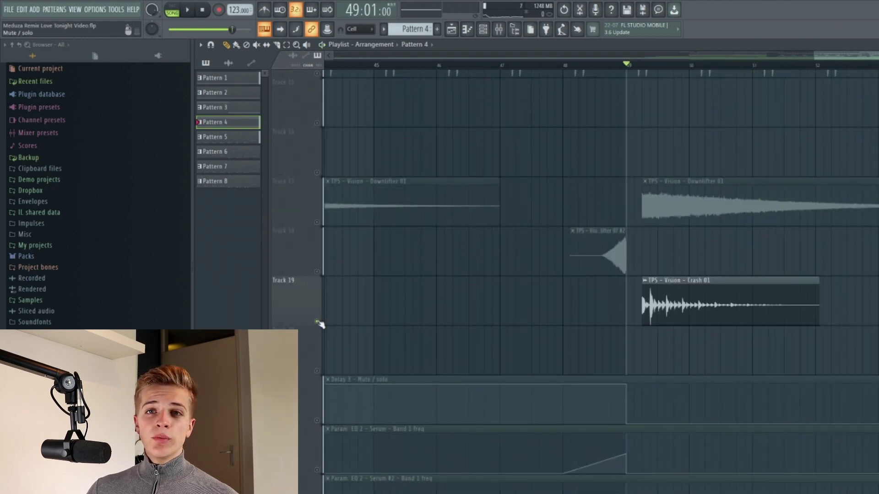
key("space")
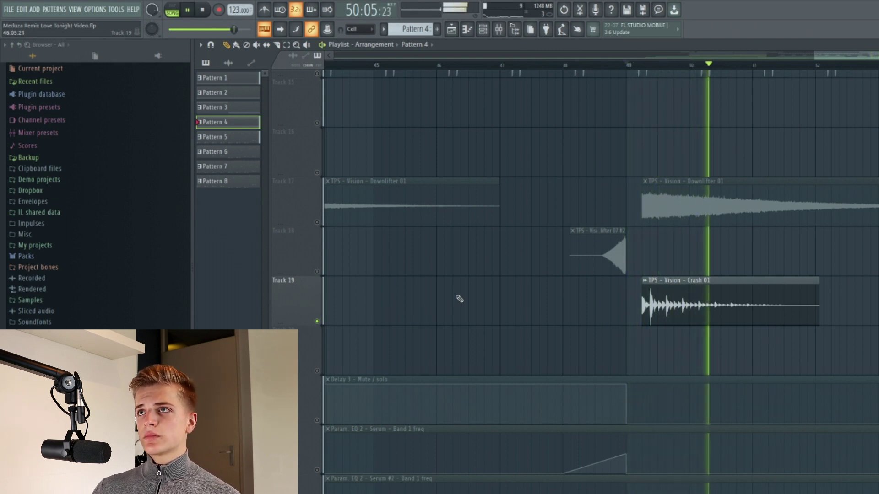
key("space")
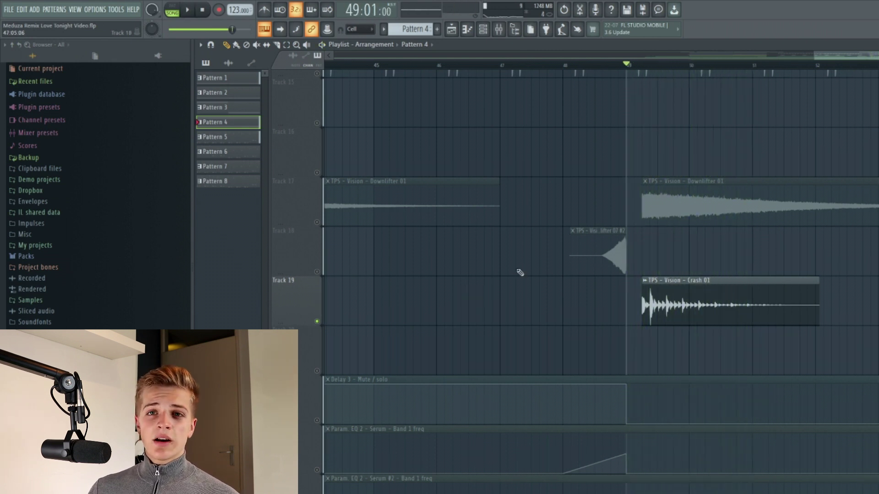
Solo the Love Tonight acapella on Track 4 and play it from the middle of bar 48
scroll(522, 273, "up", 5)
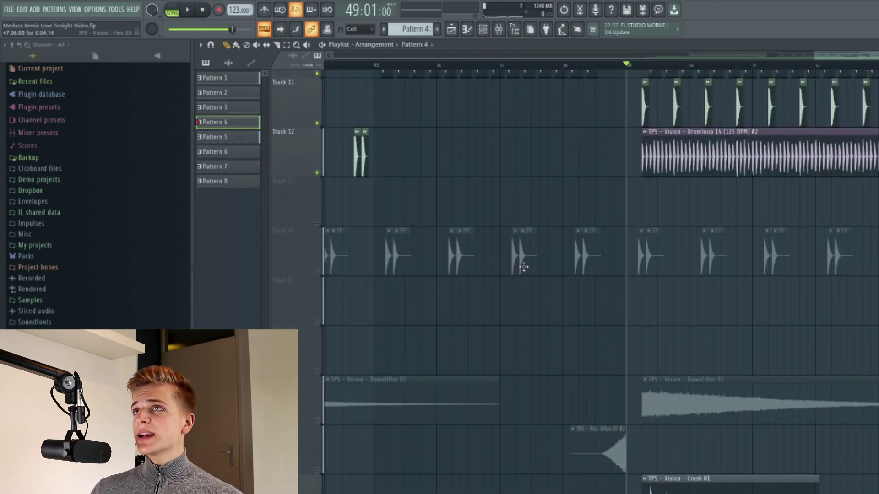
scroll(520, 255, "down", 3)
scroll(487, 230, "down", 2)
scroll(492, 241, "up", 9)
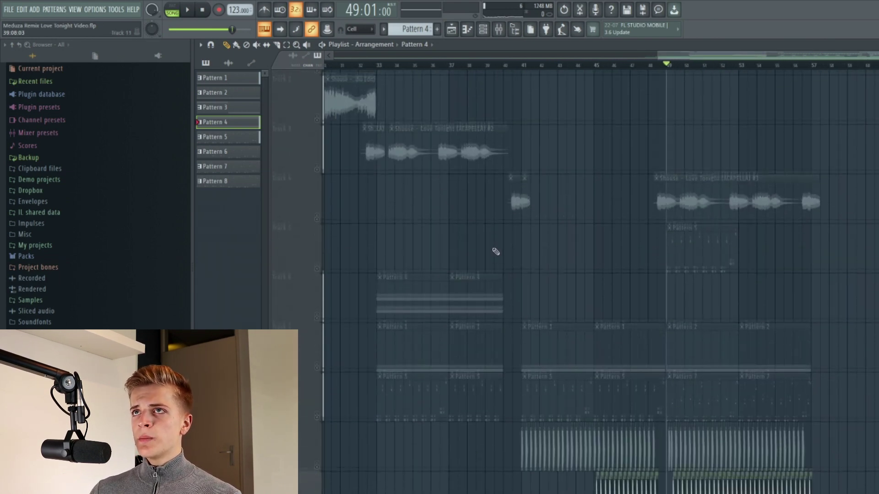
left_click(667, 64)
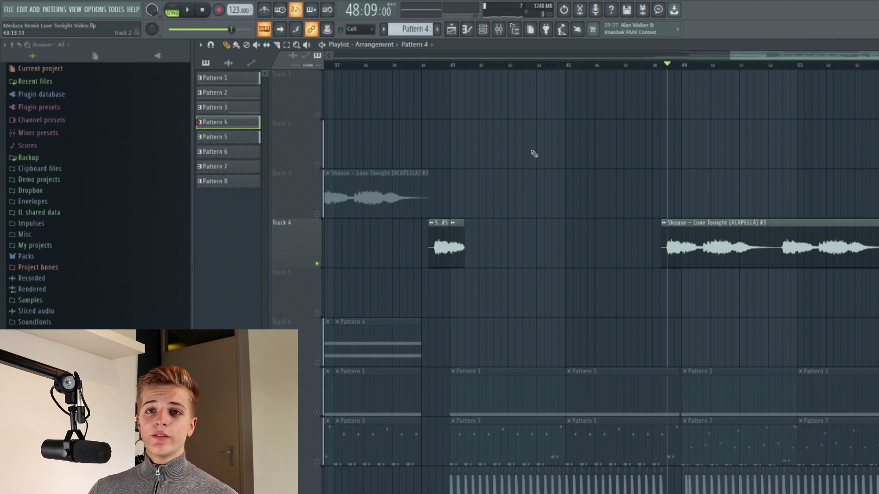
key("space")
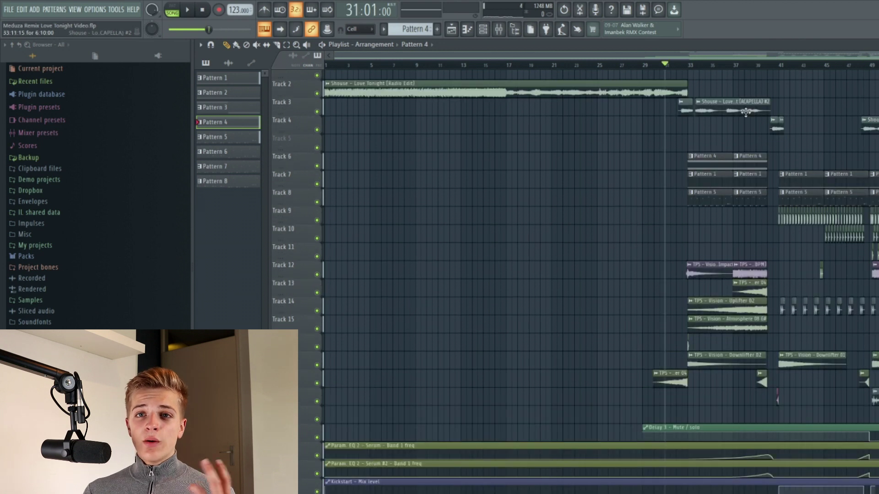
Play the arrangement with its tracks enabled from around bar 25 through the transition and the whole drop
left_click(605, 65)
key("space")
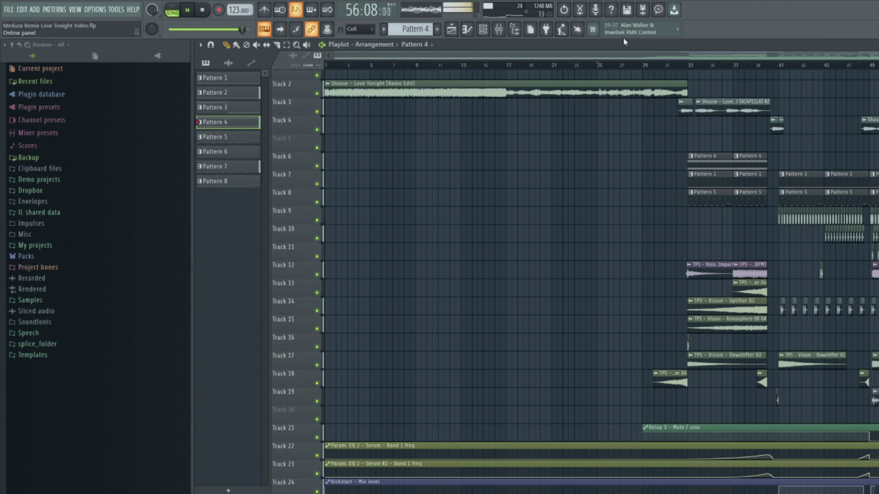
key("space")
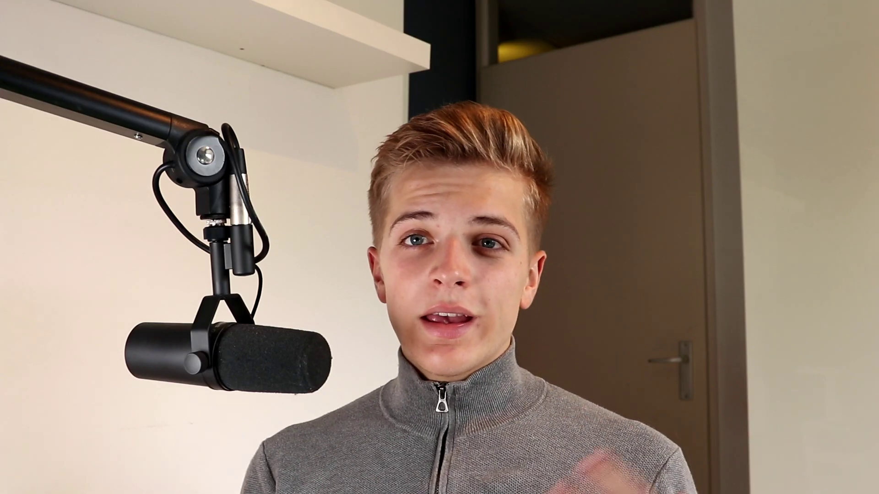